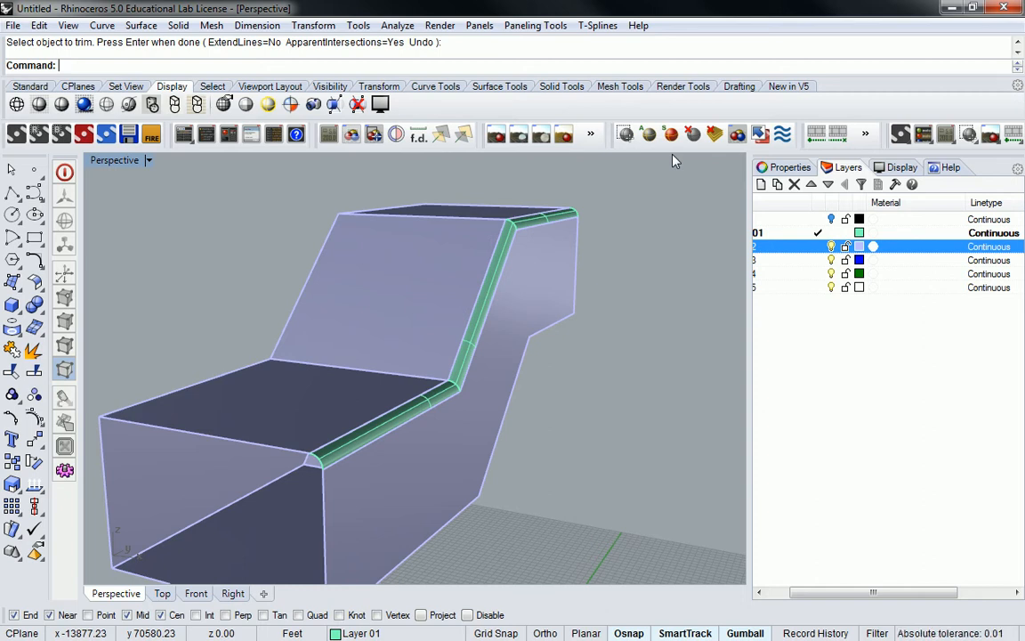
Step: Show the Base layer and place a copy of its polysurface beside the original along the x-axis
left_click(831, 219)
right_click_drag(569, 285, 597, 344)
scroll(650, 268, "down", 4)
left_click(597, 348)
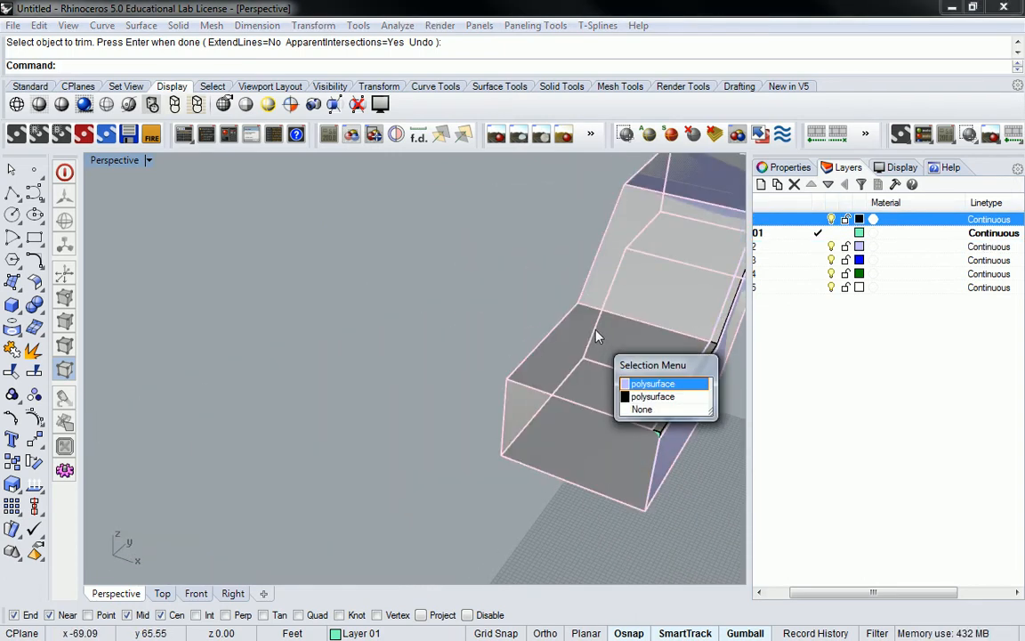
left_click(654, 394)
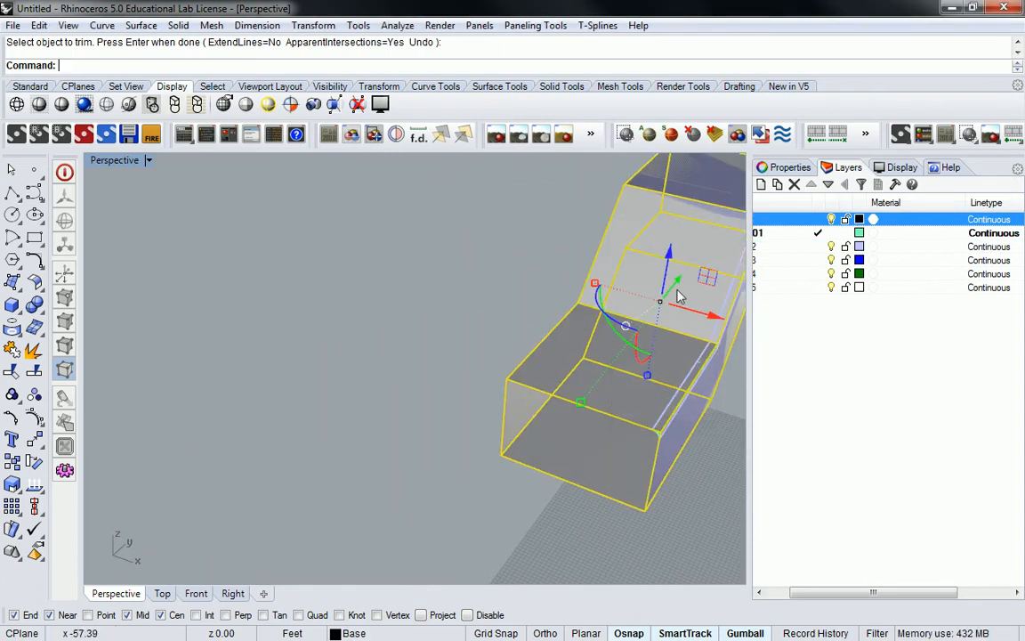
left_click_drag(642, 291, 459, 278)
Step: Offset the copied polysurface outward by a distance of 1 as a solid with round corners
right_click_drag(460, 278, 577, 318)
scroll(577, 318, "up", 5)
type("OffsetSrf")
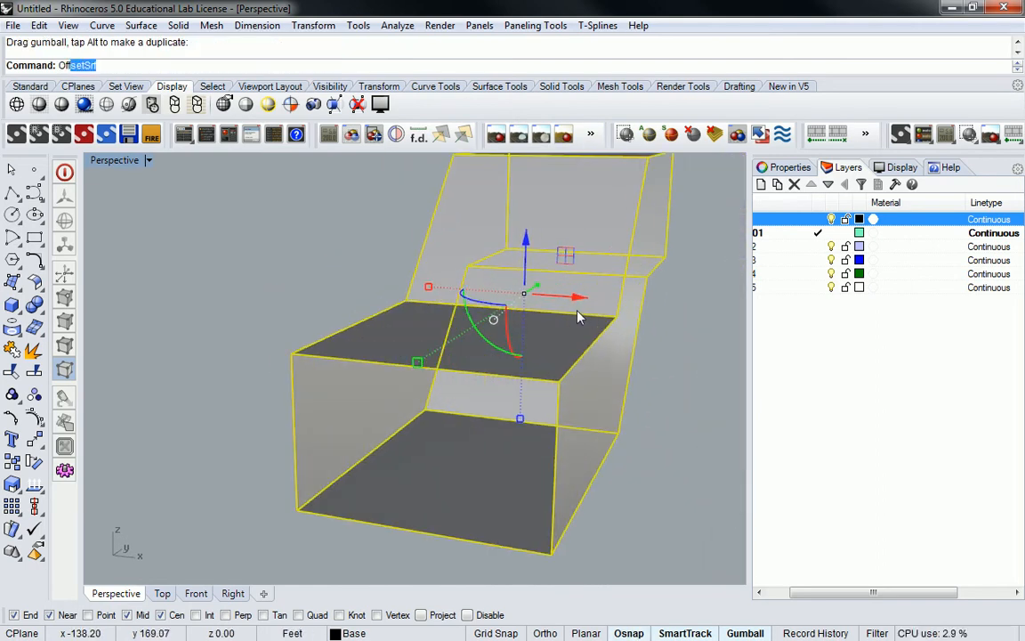
key("Return")
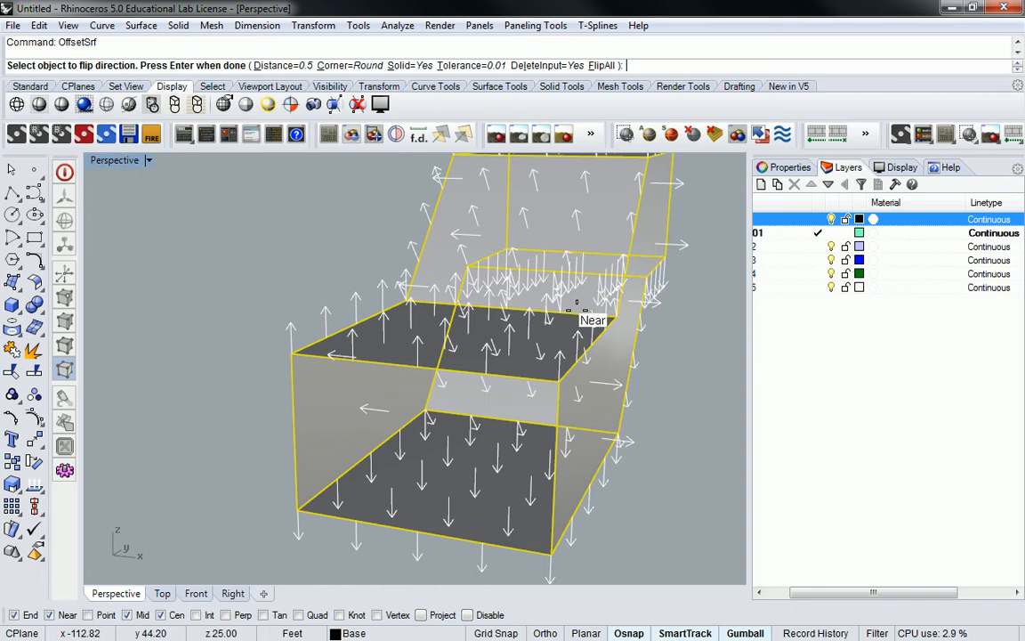
mouse_move(469, 281)
right_mouse_down()
mouse_move(549, 269)
mouse_move(498, 301)
mouse_move(487, 288)
right_mouse_up()
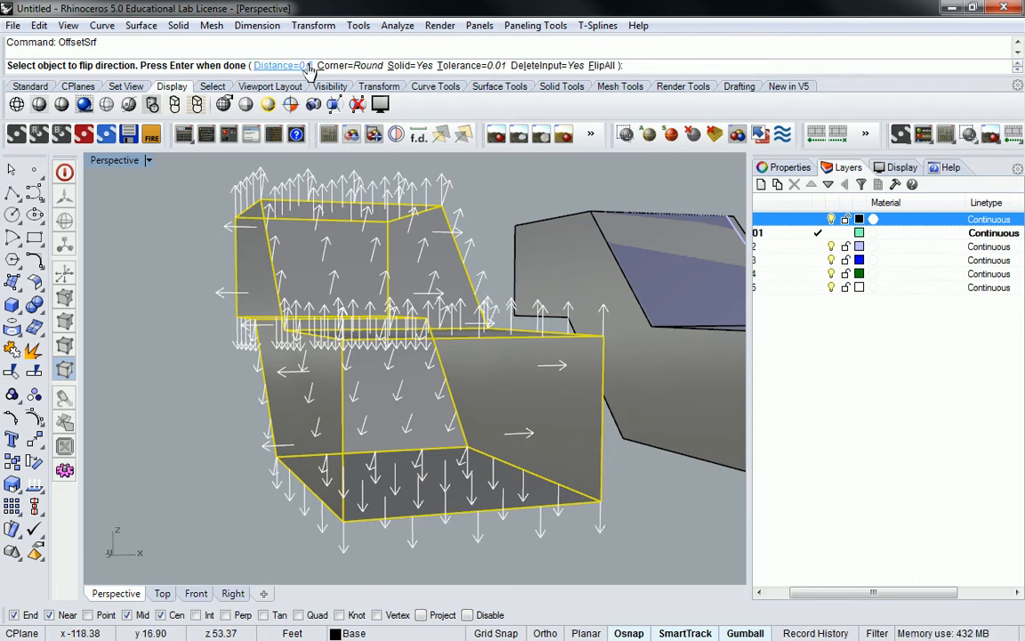
left_click(276, 65)
type("1")
key("Return")
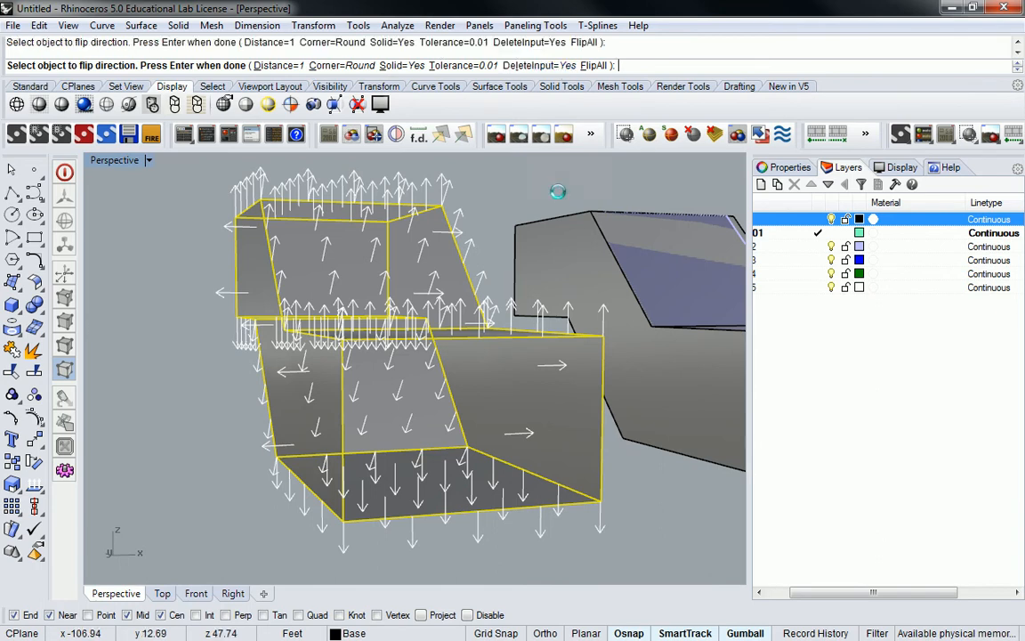
key("Return")
Step: Examine the rounded edges of the offset solid and the corner where the slope meets the top face
right_click_drag(553, 205, 579, 284)
scroll(610, 290, "down", 5)
right_click_drag(705, 304, 497, 361, "shift")
scroll(578, 377, "up", 2)
right_click_drag(639, 374, 518, 359, "shift")
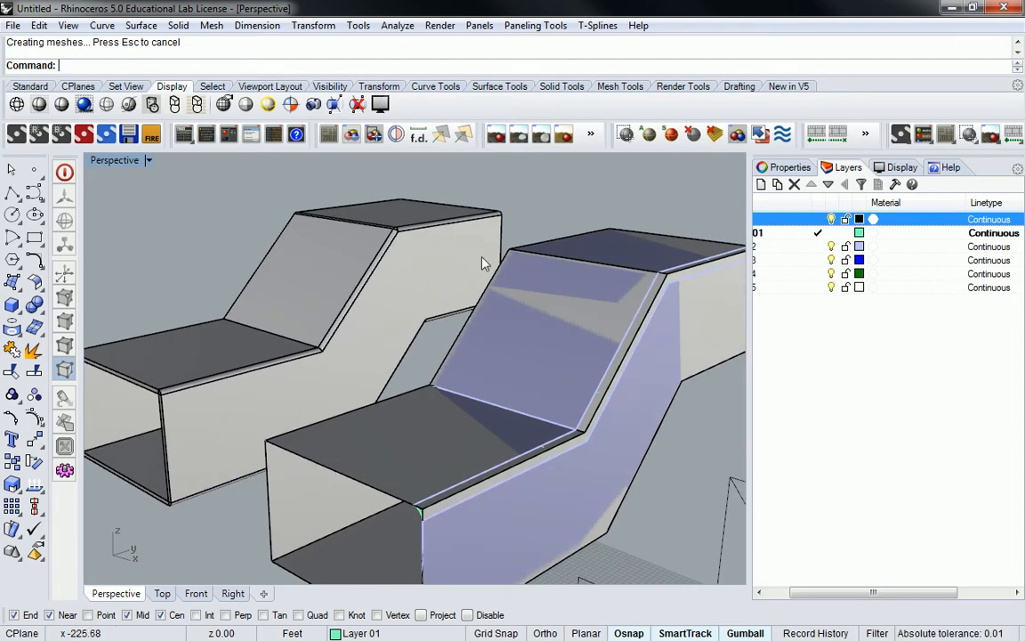
right_click_drag(203, 335, 327, 331, "shift")
scroll(327, 332, "up", 6)
right_click_drag(544, 393, 517, 403, "shift")
scroll(562, 368, "up", 4)
scroll(561, 368, "up", 5)
scroll(552, 378, "down", 14)
scroll(653, 200, "up", 6)
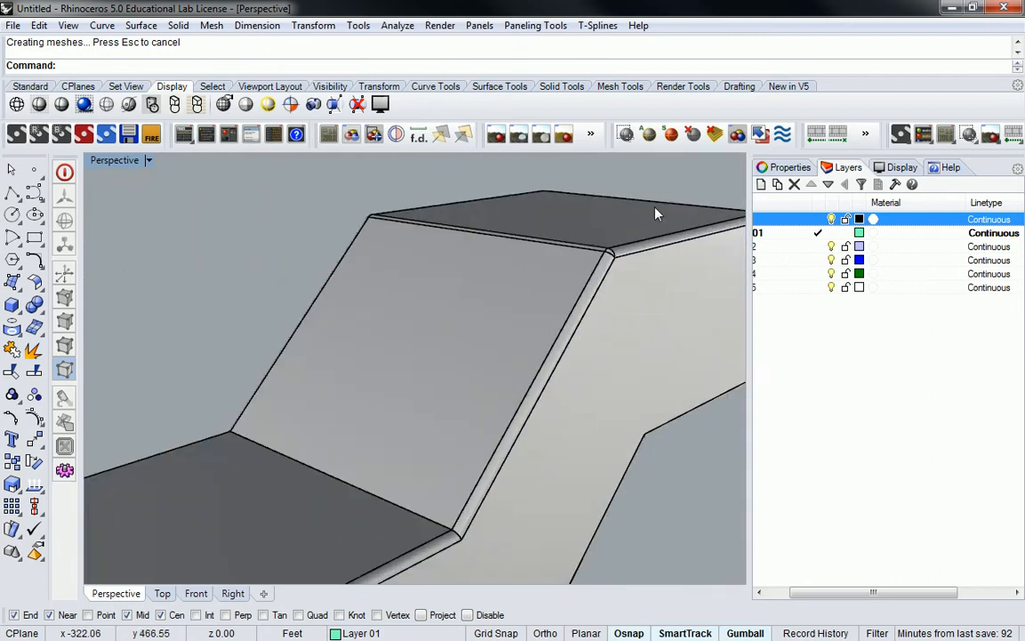
scroll(651, 219, "up", 6)
right_click_drag(643, 261, 648, 328, "shift")
scroll(648, 328, "up", 4)
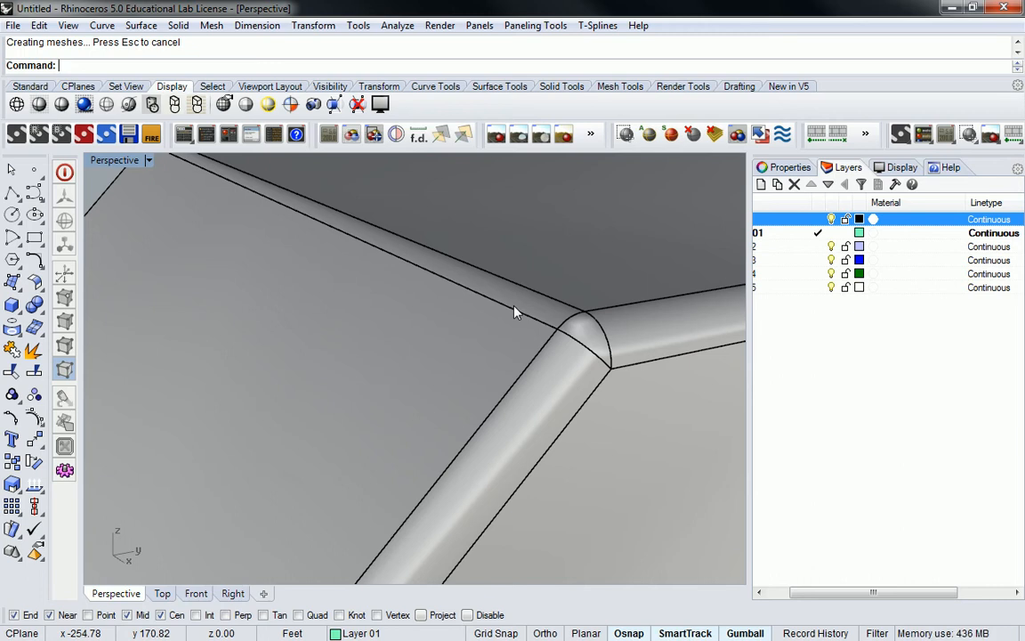
Step: Inspect the wall thickness and rounded edges at the offset solid's open end
scroll(513, 311, "down", 2)
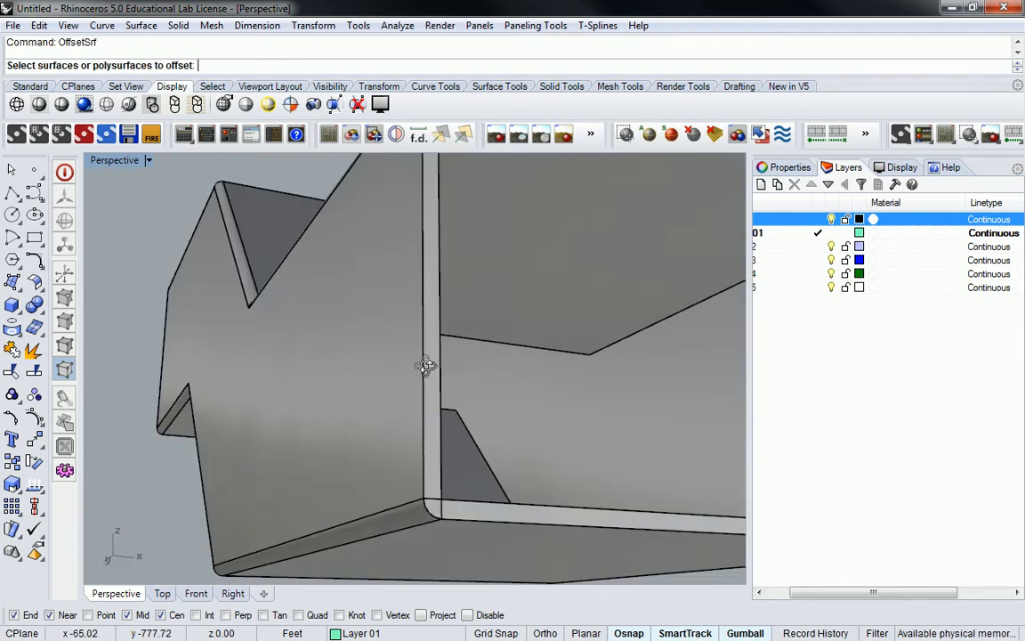
key("Escape")
right_click_drag(458, 366, 423, 374)
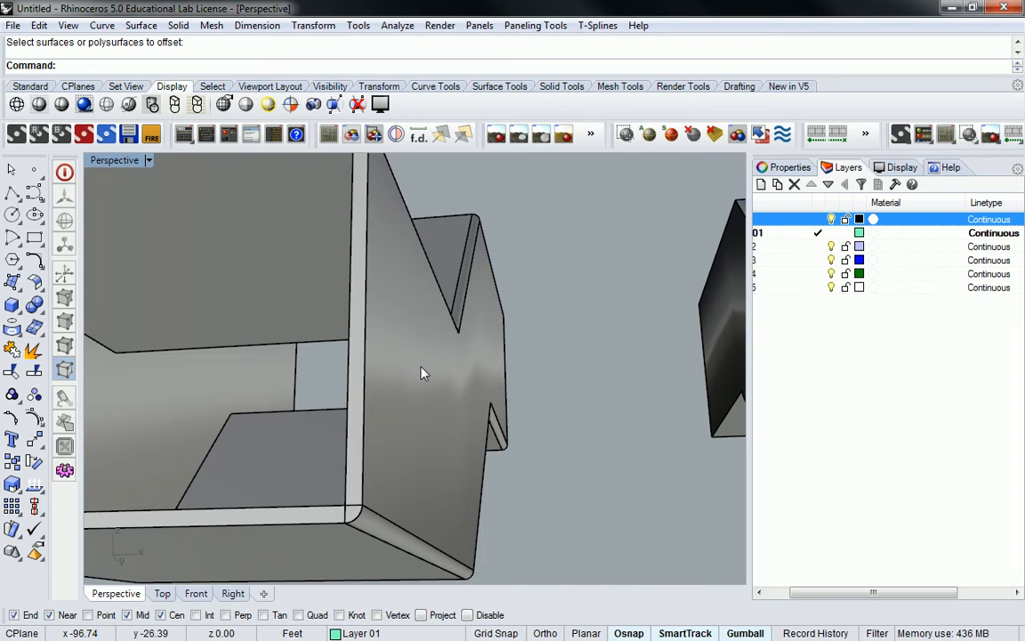
scroll(384, 248, "down", 5)
right_click_drag(387, 247, 307, 358)
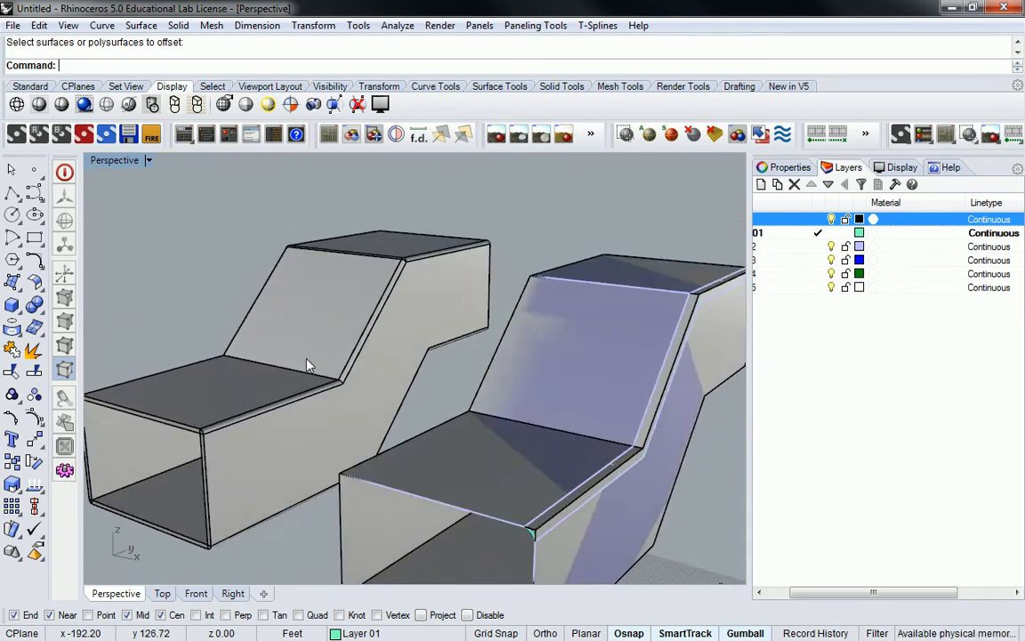
scroll(307, 359, "up", 6)
scroll(354, 346, "down", 5)
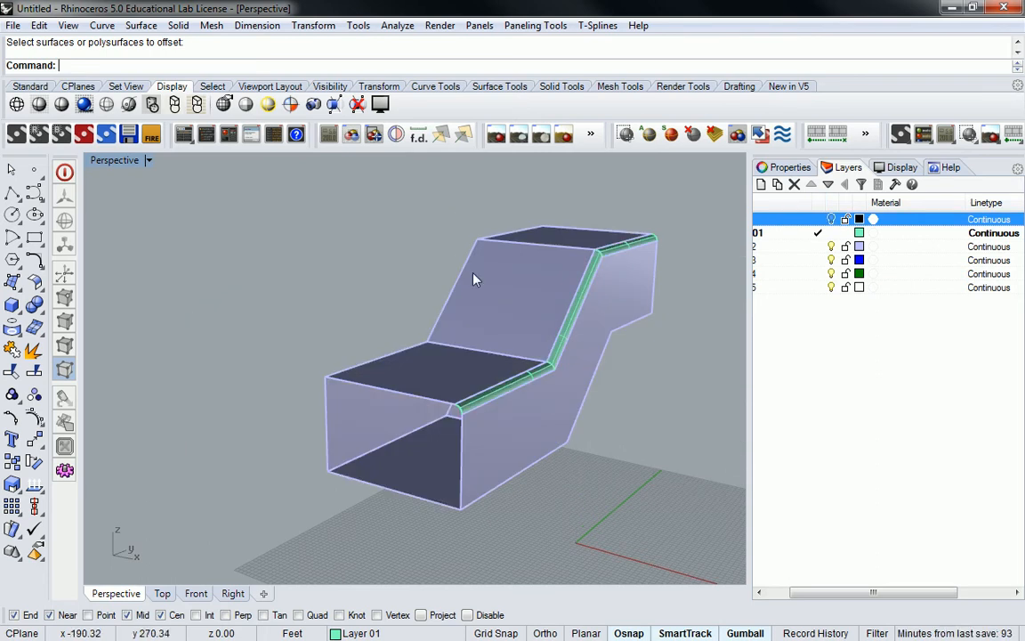
Step: Toggle the Base layer on and off to compare the offset solid's upper corner with the manually filleted model
mouse_move(473, 280)
right_mouse_down()
mouse_move(494, 291)
mouse_move(467, 285)
right_mouse_up()
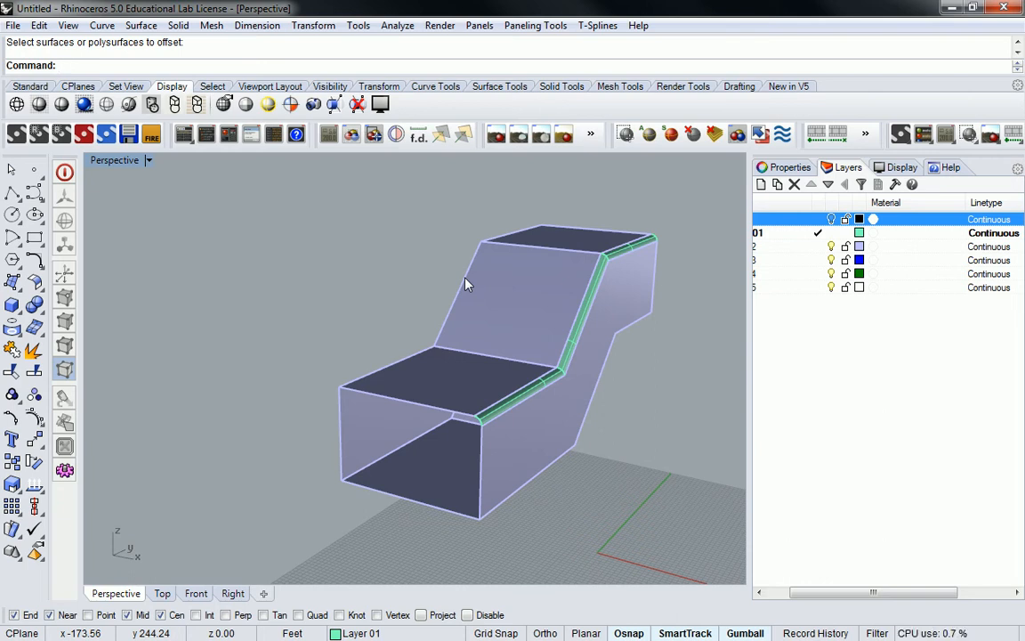
left_click(830, 220)
scroll(393, 252, "up", 10)
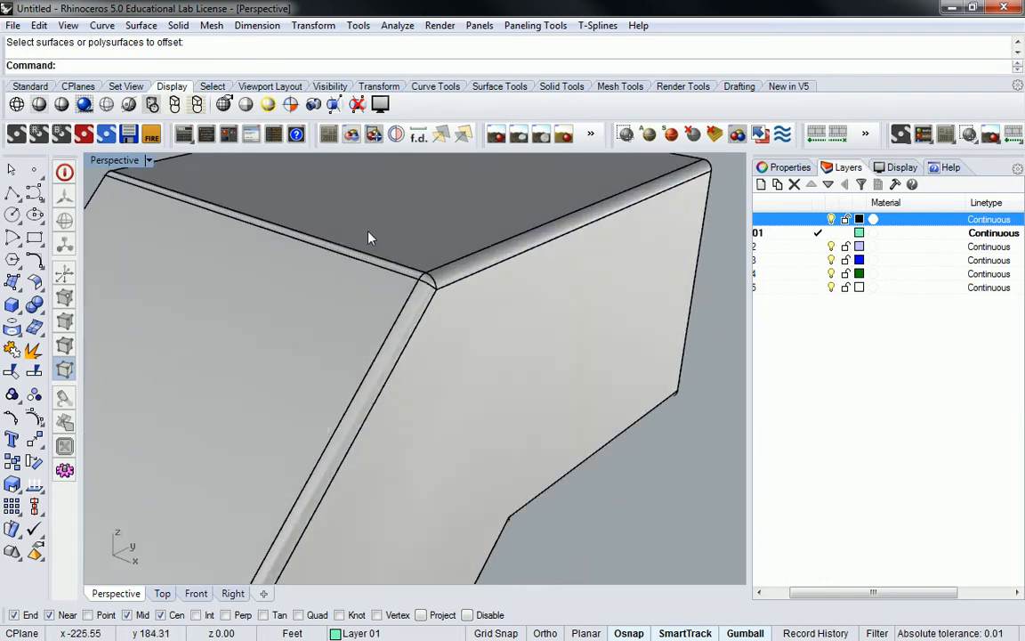
mouse_move(414, 253)
right_mouse_down()
mouse_move(456, 304)
mouse_move(456, 322)
mouse_move(433, 286)
mouse_move(311, 229)
mouse_move(448, 229)
mouse_move(508, 258)
right_mouse_up()
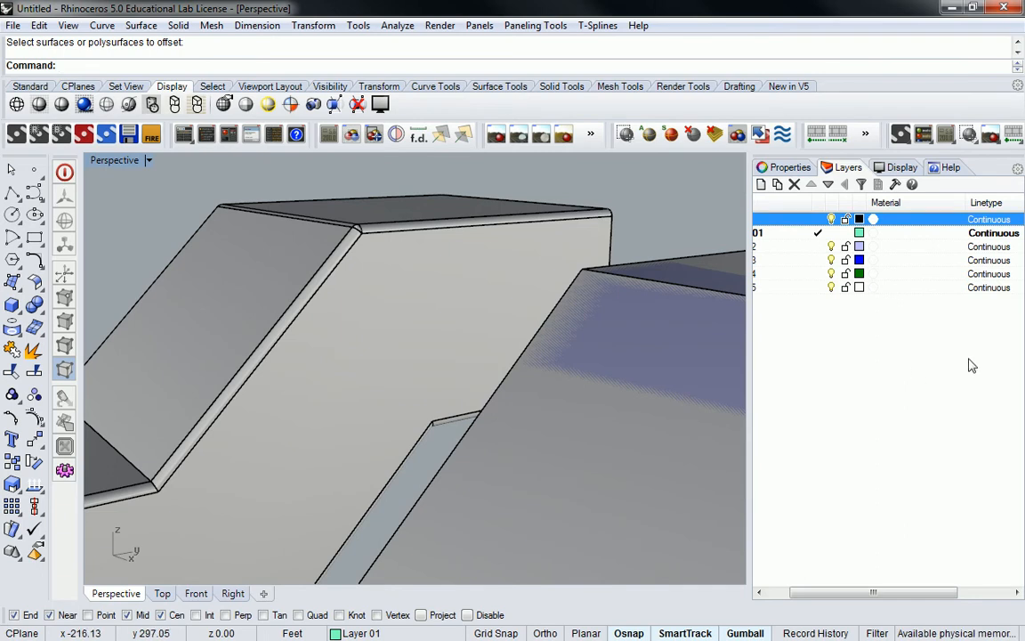
left_click(831, 220)
right_click_drag(587, 267, 524, 275)
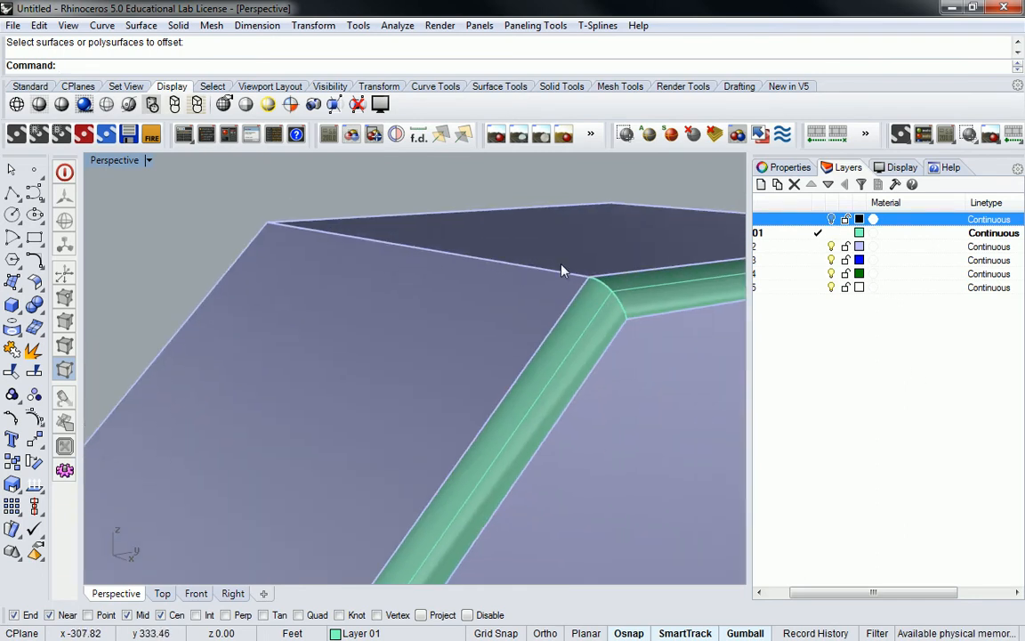
type("Fillet")
key("Return")
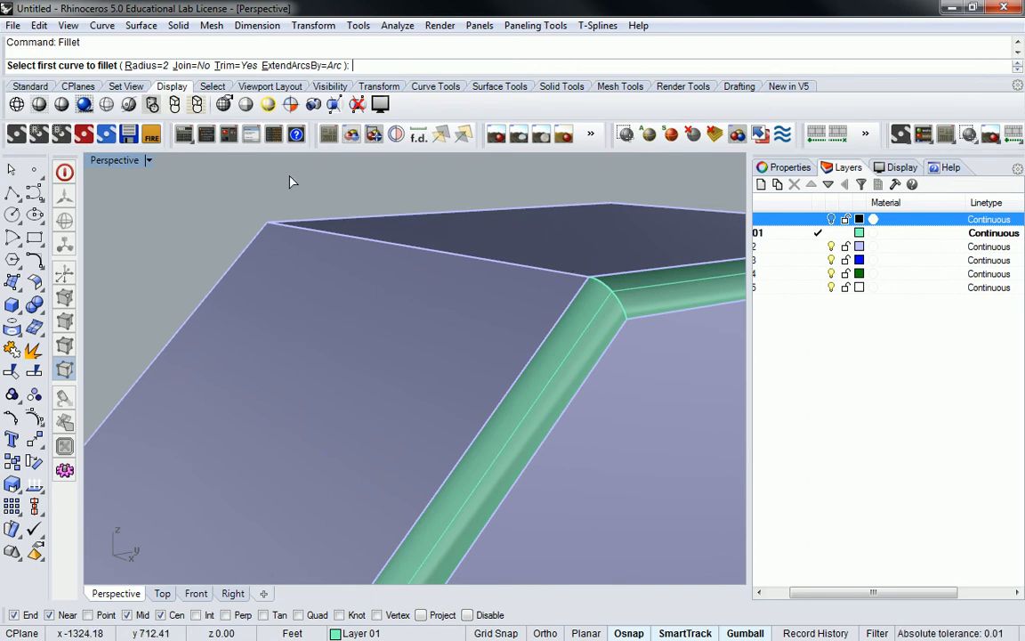
key("Escape")
Step: Try a surface fillet of radius 2 between the sloped face and the top face
type("FilletS")
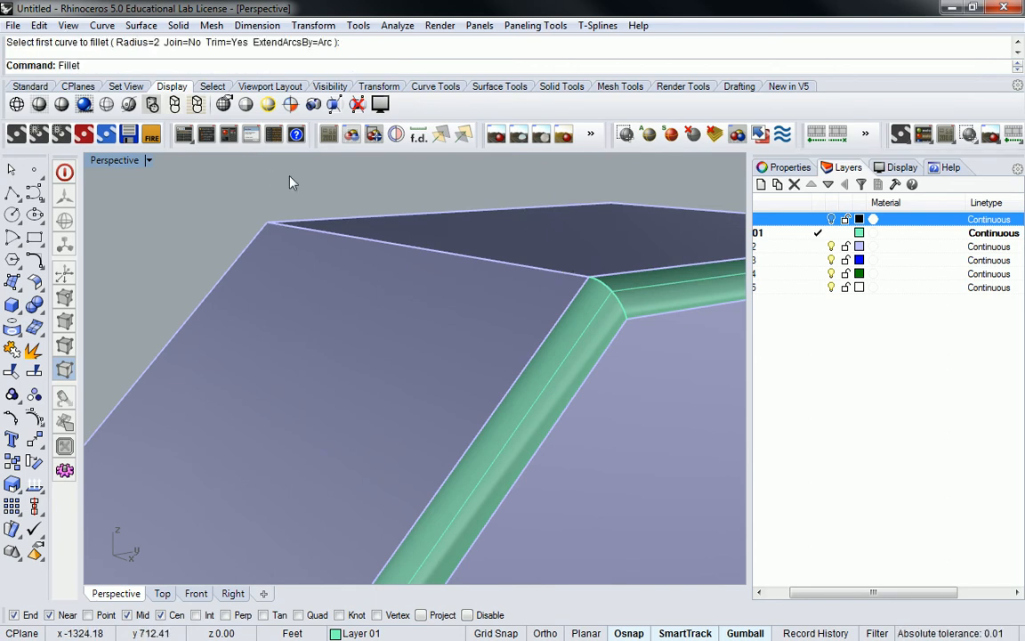
key("Return")
left_click(344, 300)
left_click(536, 235)
right_click_drag(537, 238, 355, 192)
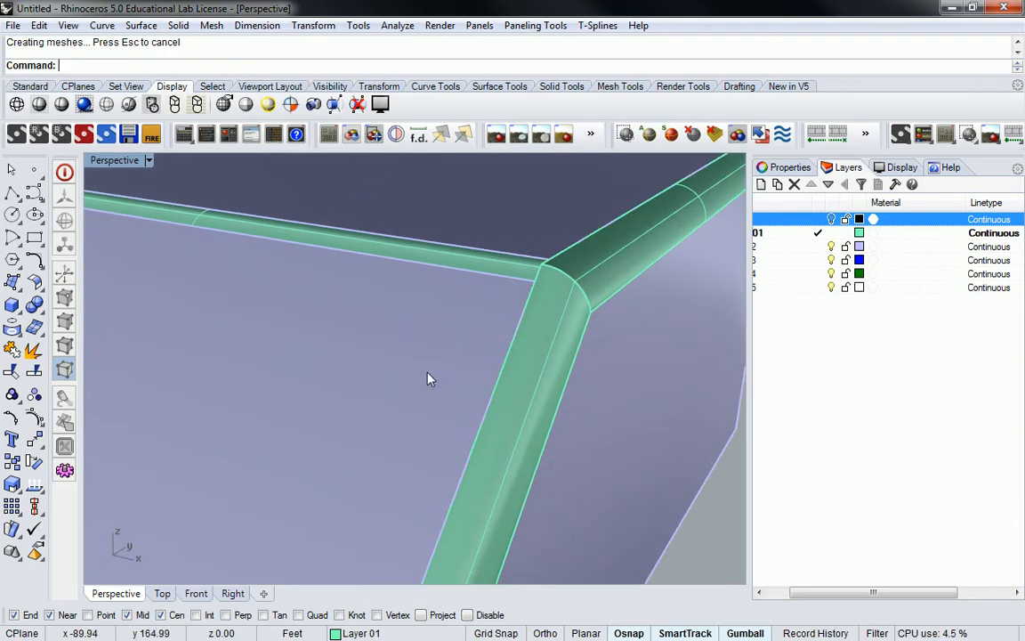
Step: Try to fillet the sloped fillet strip with the upper fillet strip and with the top face at radius 2
right_click(572, 341)
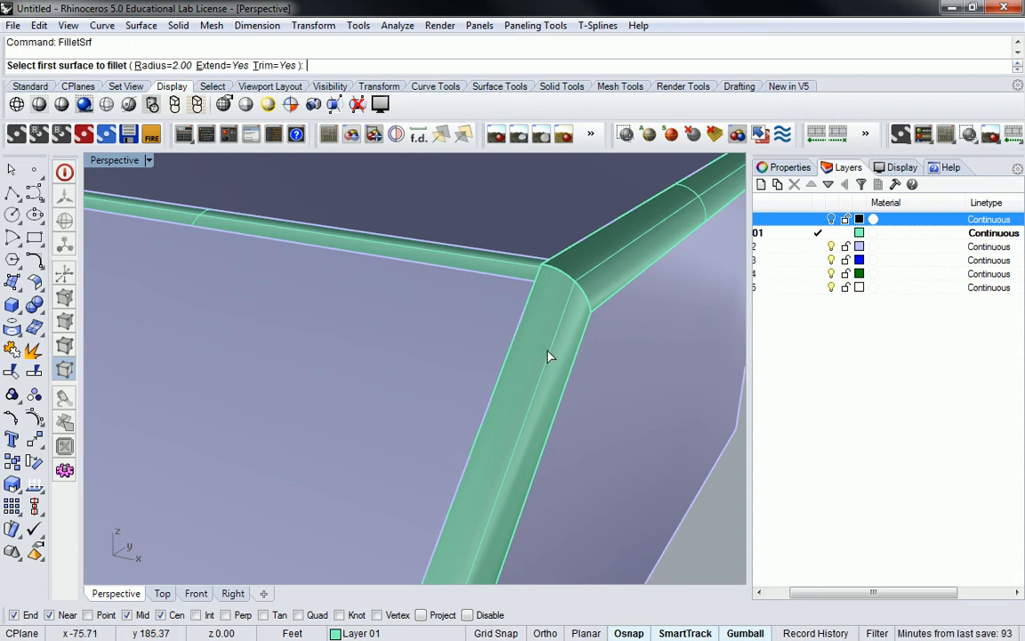
left_click(546, 356)
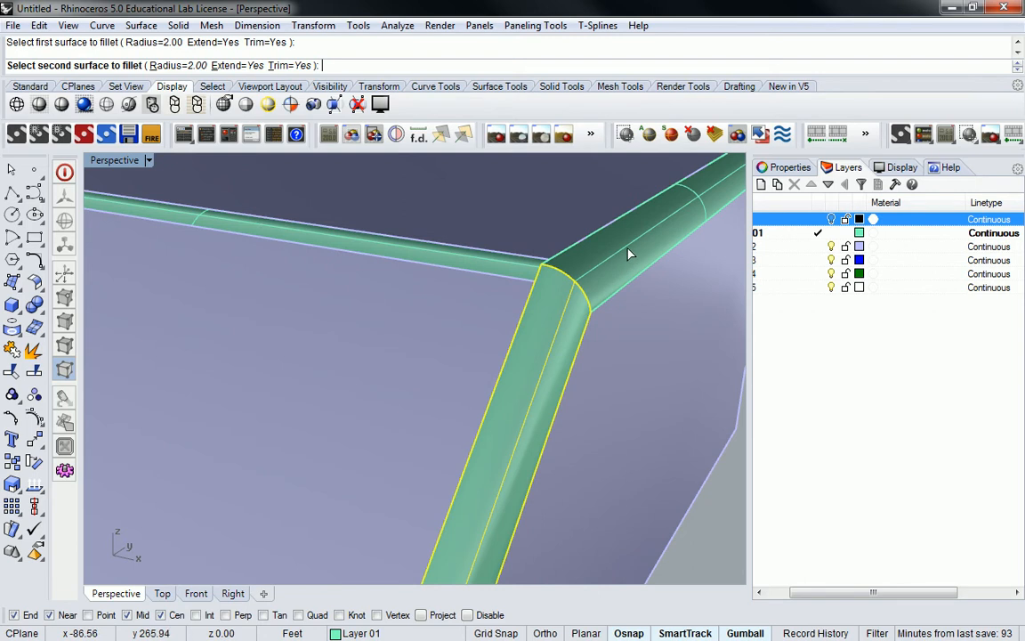
left_click(629, 243)
right_click(536, 350)
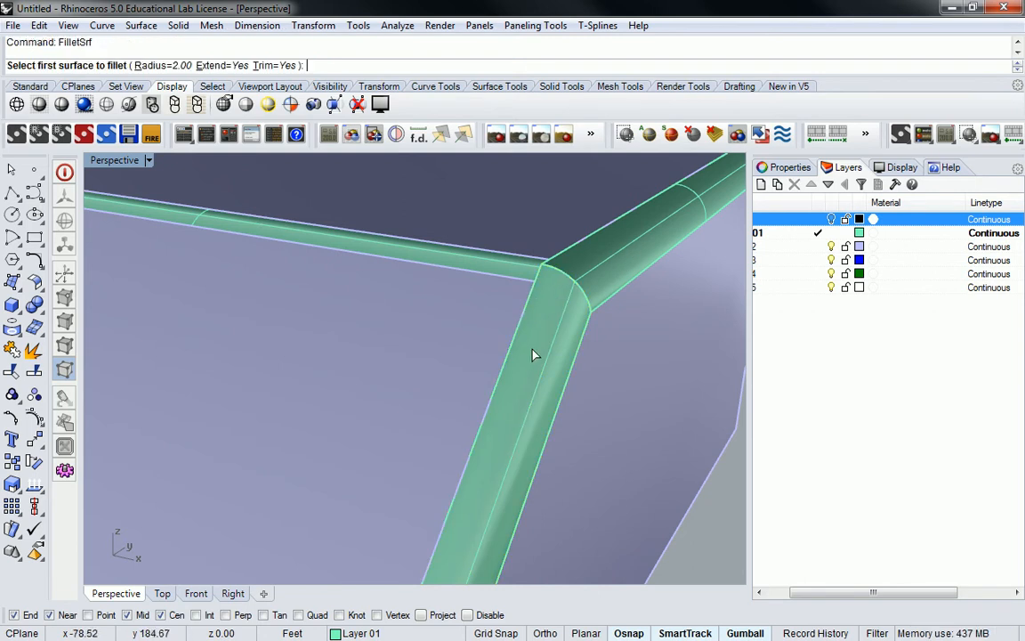
left_click(534, 362)
left_click(550, 222)
Step: Inspect where the fillet strips meet at the upper corner and undo the fillet between the sloped and top faces
right_click_drag(557, 223, 662, 289)
scroll(613, 227, "up", 4)
scroll(664, 252, "up", 6)
scroll(605, 445, "down", 8)
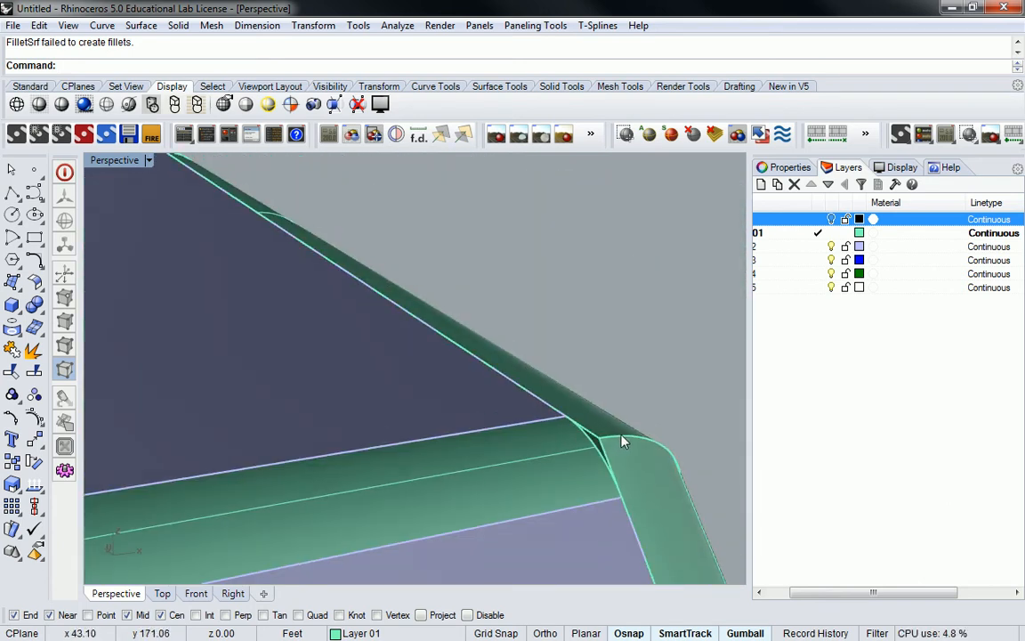
right_click_drag(621, 435, 551, 383, "shift")
key("ctrl+z")
right_click_drag(500, 342, 380, 362)
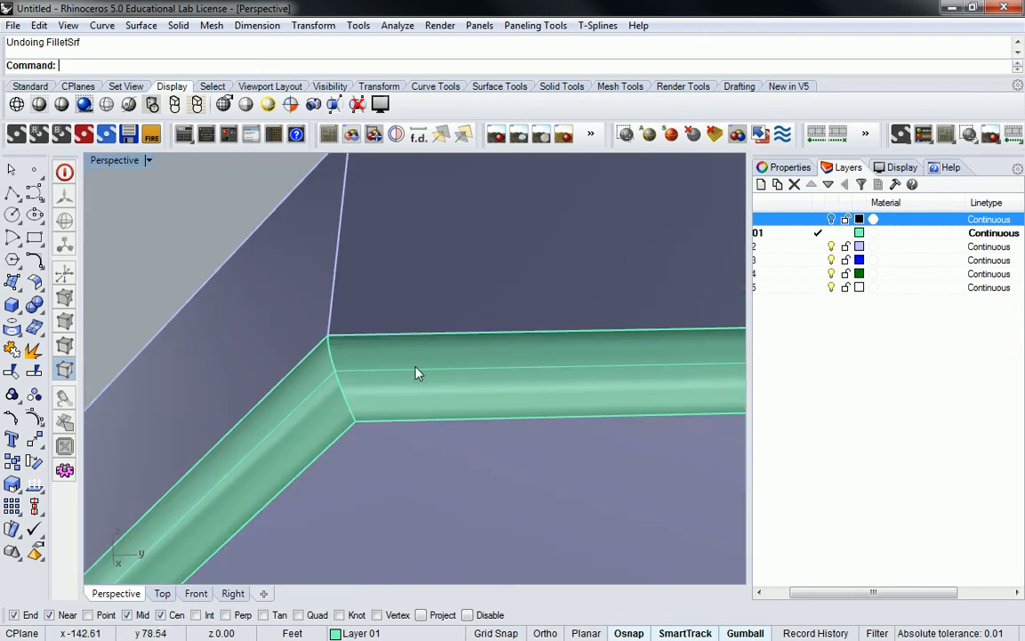
Step: Join the sloped and upper fillet strips that meet at the upper corner
left_click(416, 371)
left_click(298, 402)
type("join")
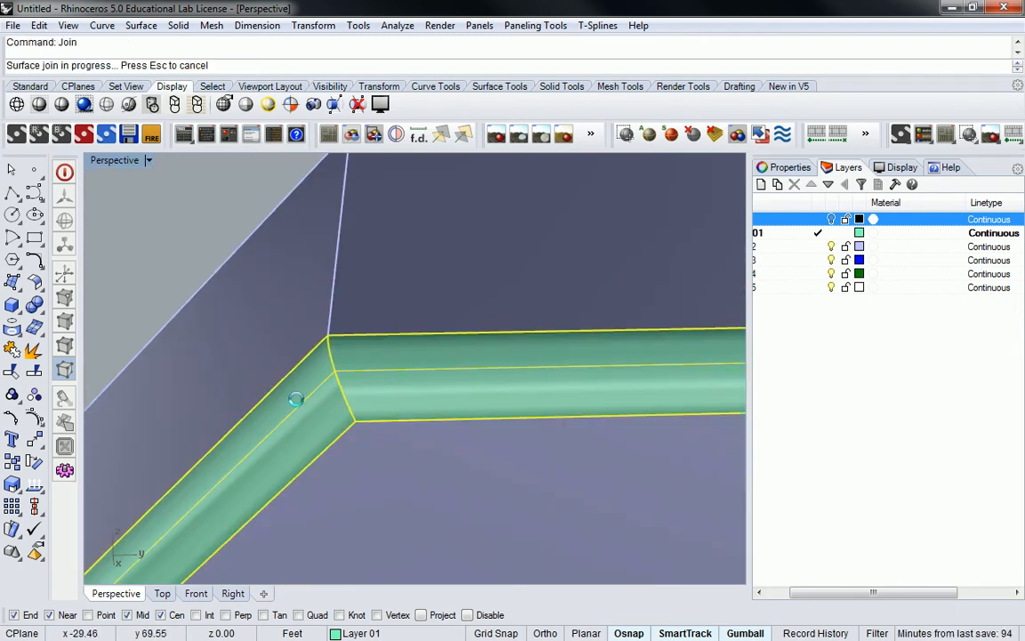
key("Return")
type("fillet")
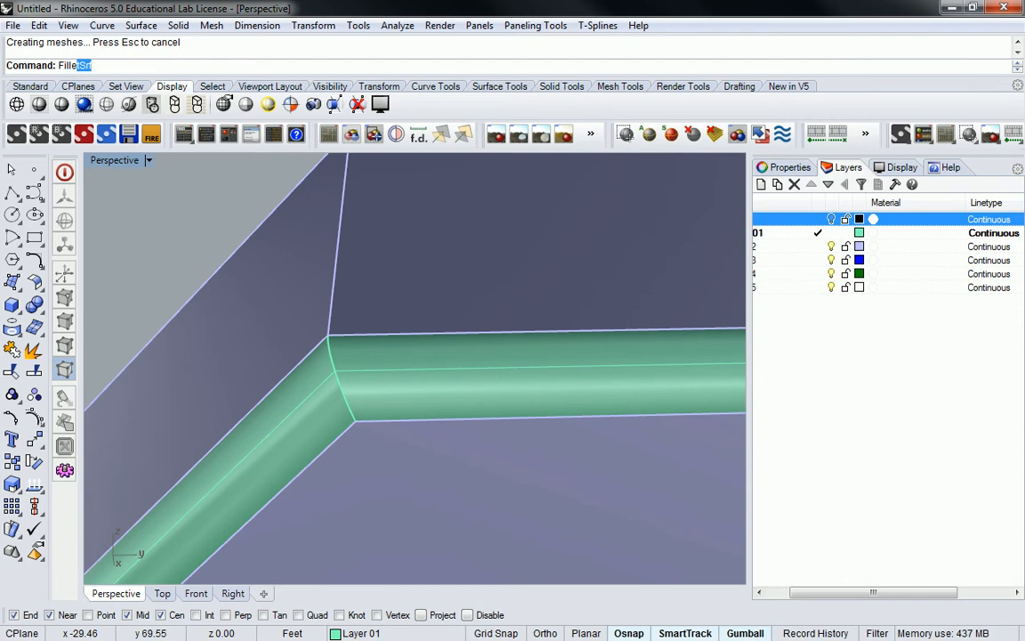
key("Return")
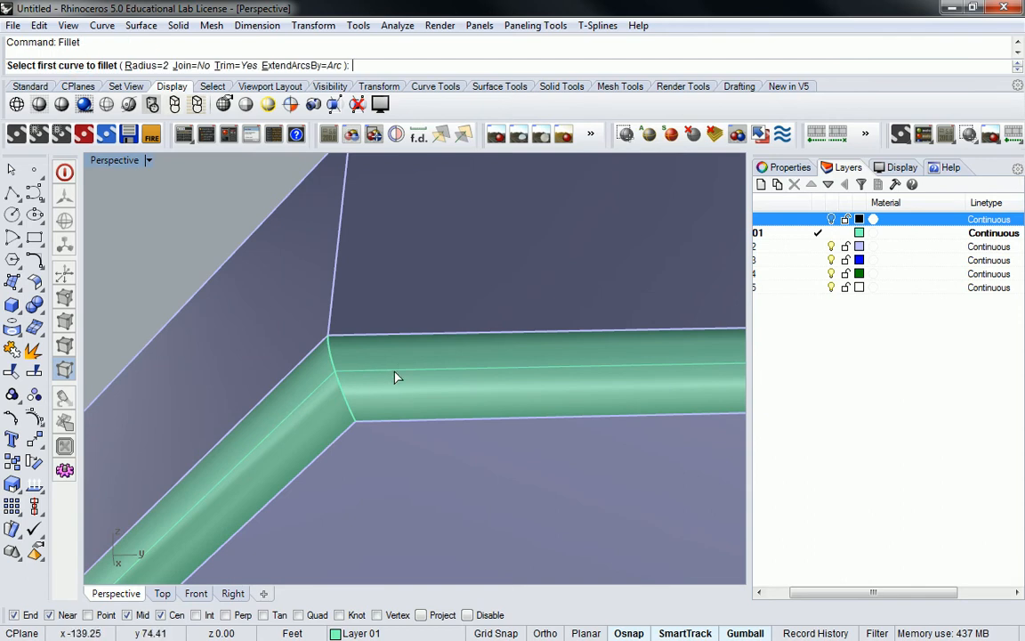
key("Escape")
Step: Try a surface fillet at the upper corner of the joined fillet strips
type("FilletSrf")
key("Return")
left_click(322, 389)
left_click(335, 333)
right_click_drag(335, 333, 427, 285)
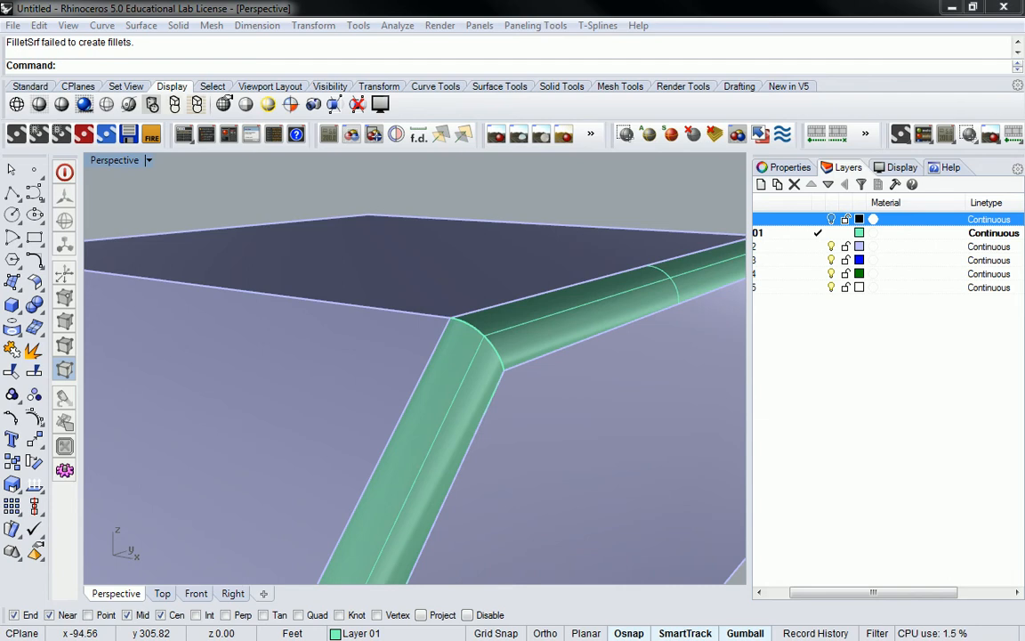
Step: Fillet the sloped and lower fillet strips at the lower bend with a surface fillet of radius 2
scroll(485, 276, "down", 8)
right_click_drag(485, 277, 502, 361)
scroll(455, 420, "up", 8)
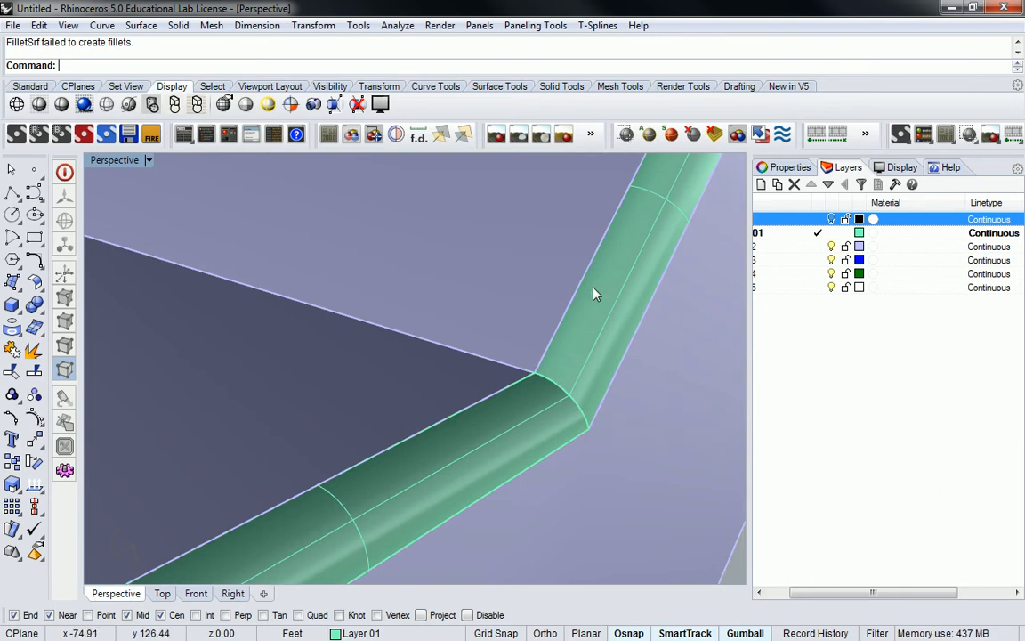
type("FilletS")
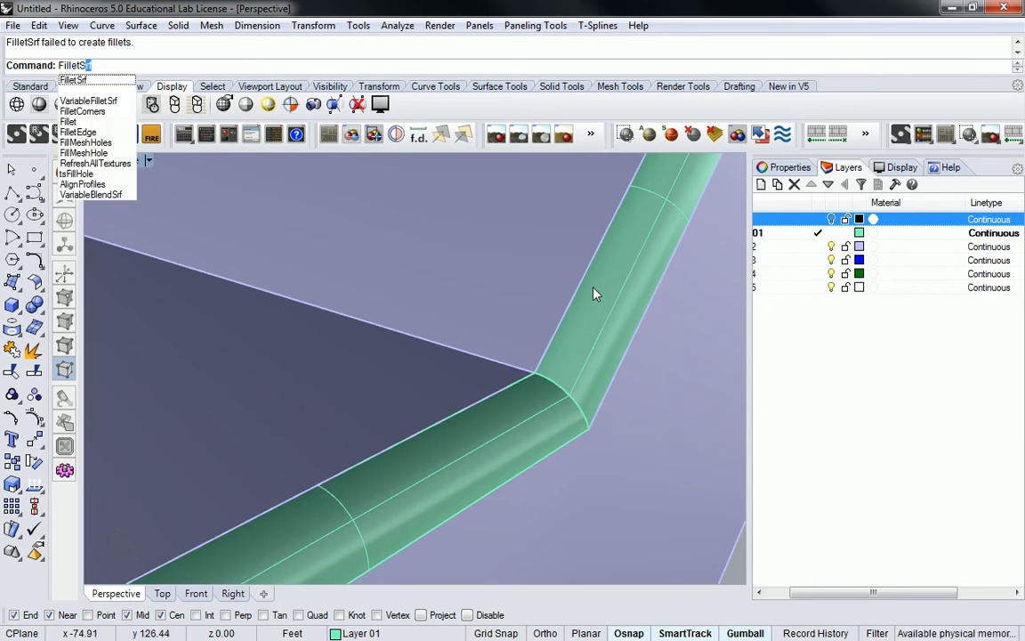
key("Return")
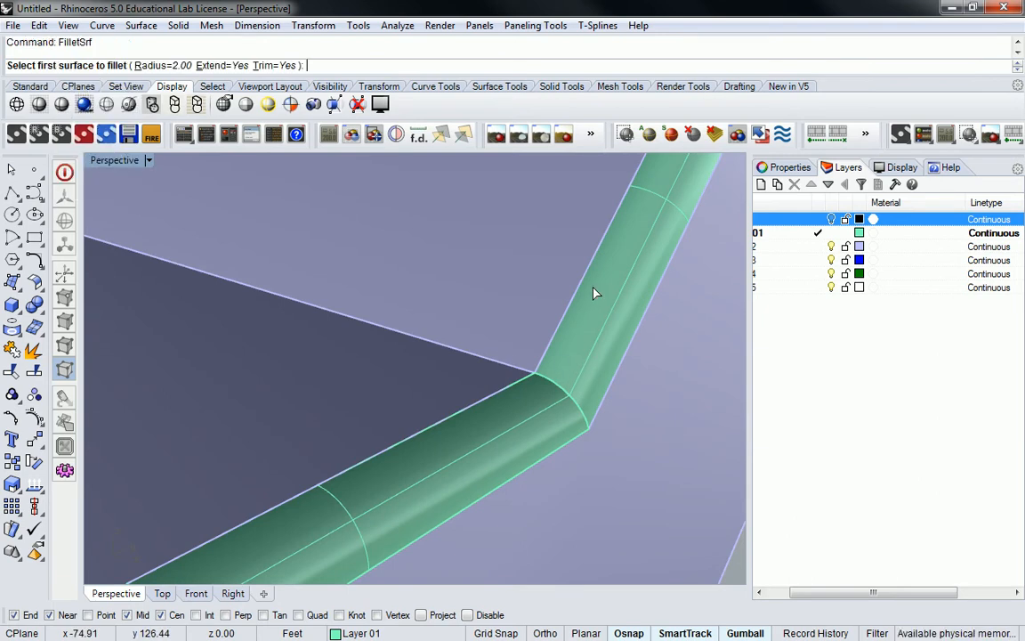
left_click(601, 334)
left_click(531, 424)
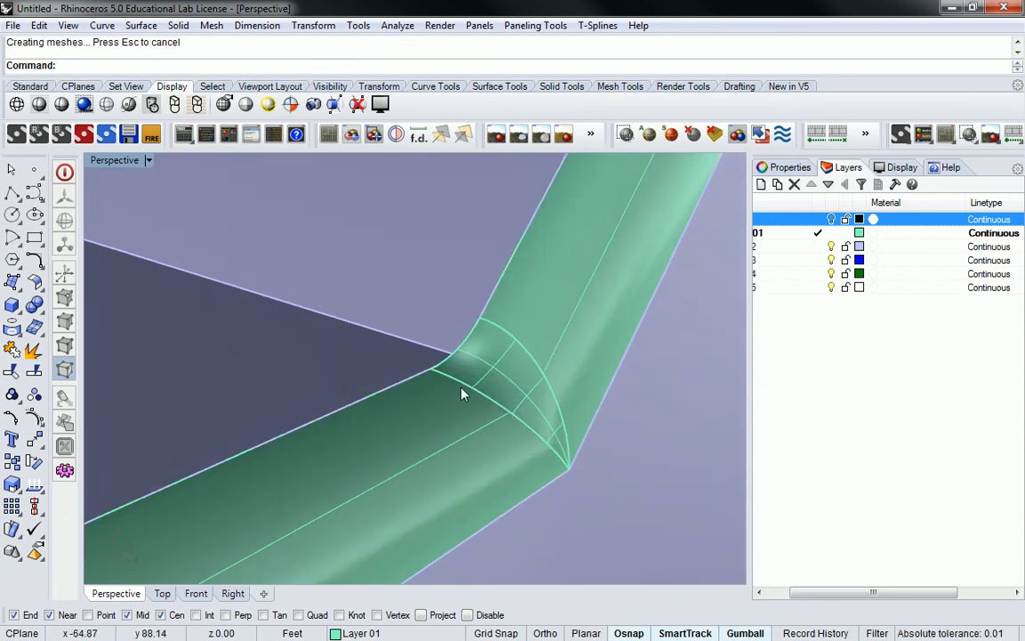
scroll(462, 393, "down", 2)
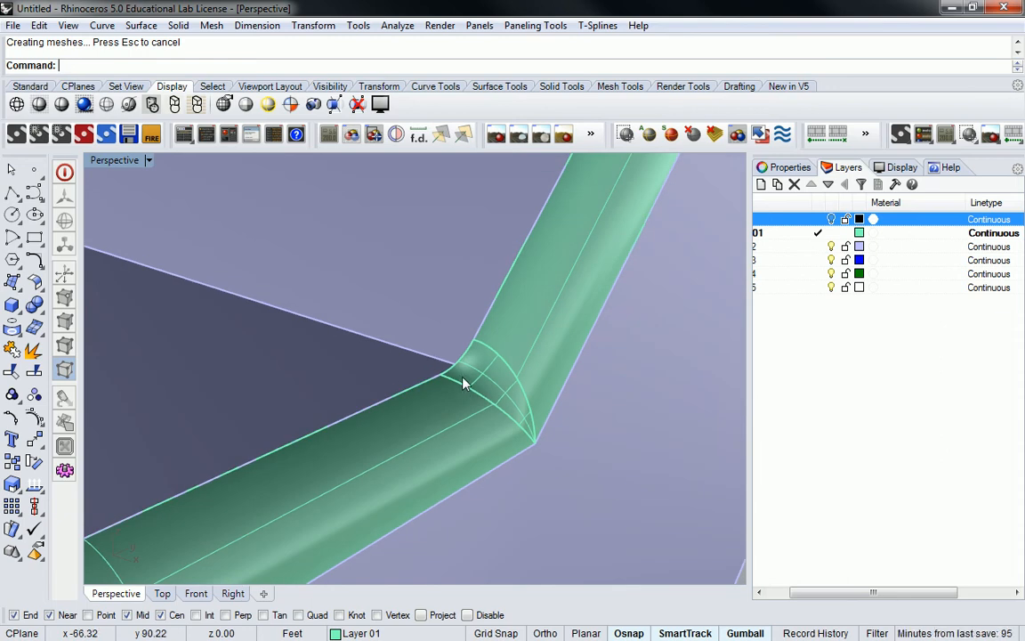
scroll(462, 381, "down", 3)
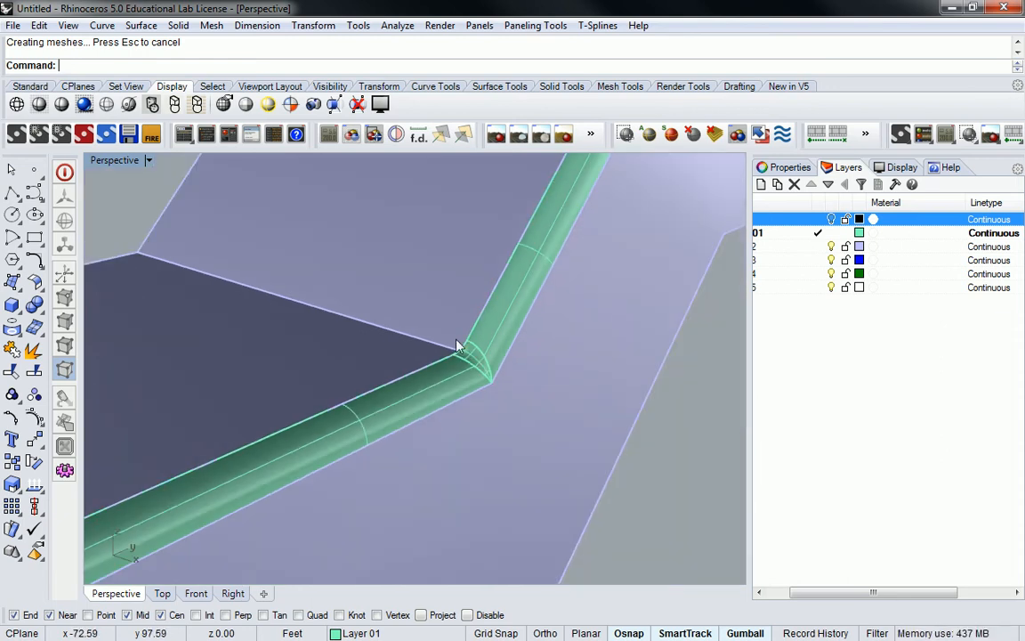
Step: Fillet the crease between the sloped face and the lower top face with a surface fillet of radius 2
key("Return")
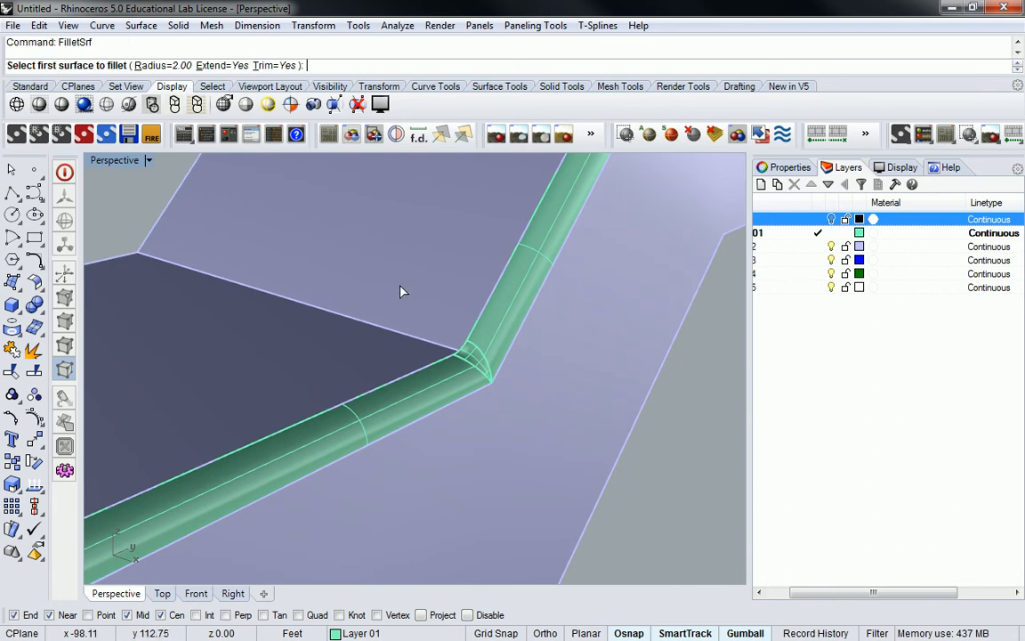
left_click(429, 245)
left_click(286, 364)
scroll(321, 355, "up", 4)
right_click_drag(549, 389, 390, 364)
right_click_drag(531, 353, 474, 366)
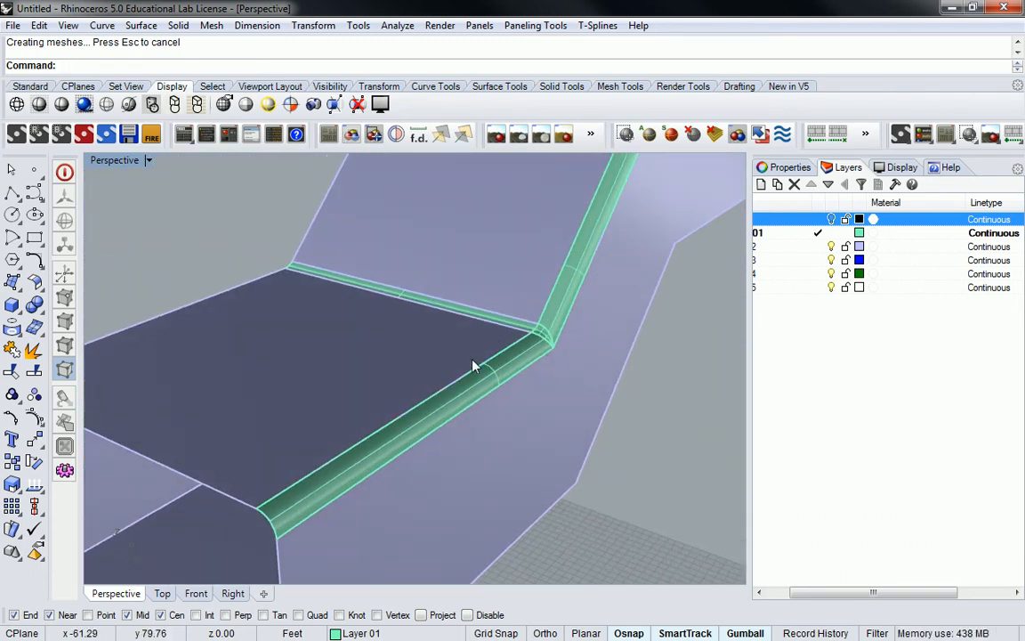
scroll(474, 366, "up", 2)
scroll(492, 361, "up", 2)
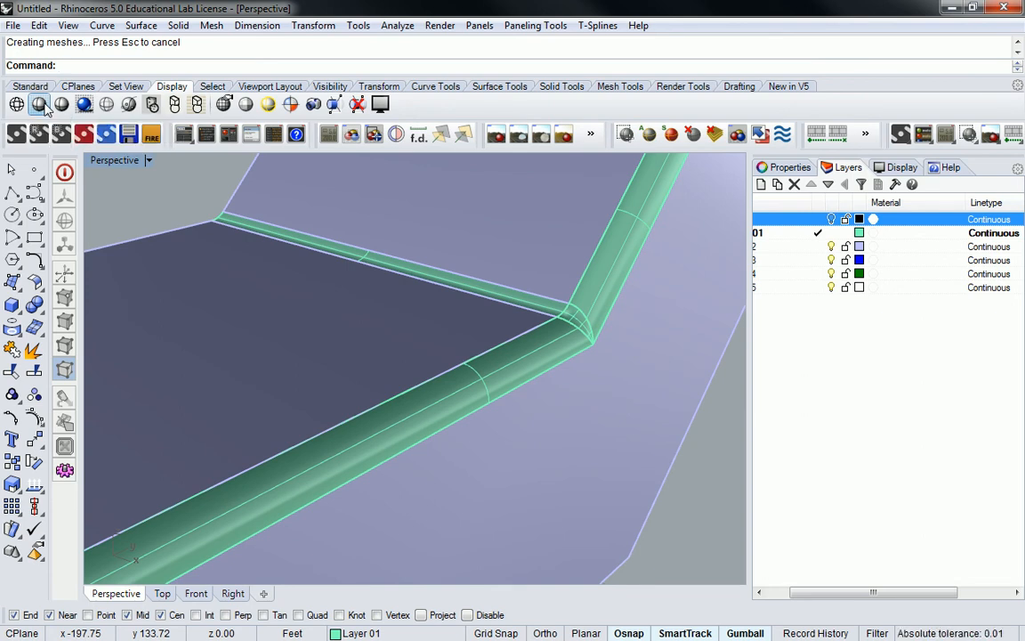
Step: Inspect the filleted lower bend in rendered display mode from several angles
left_click(84, 104)
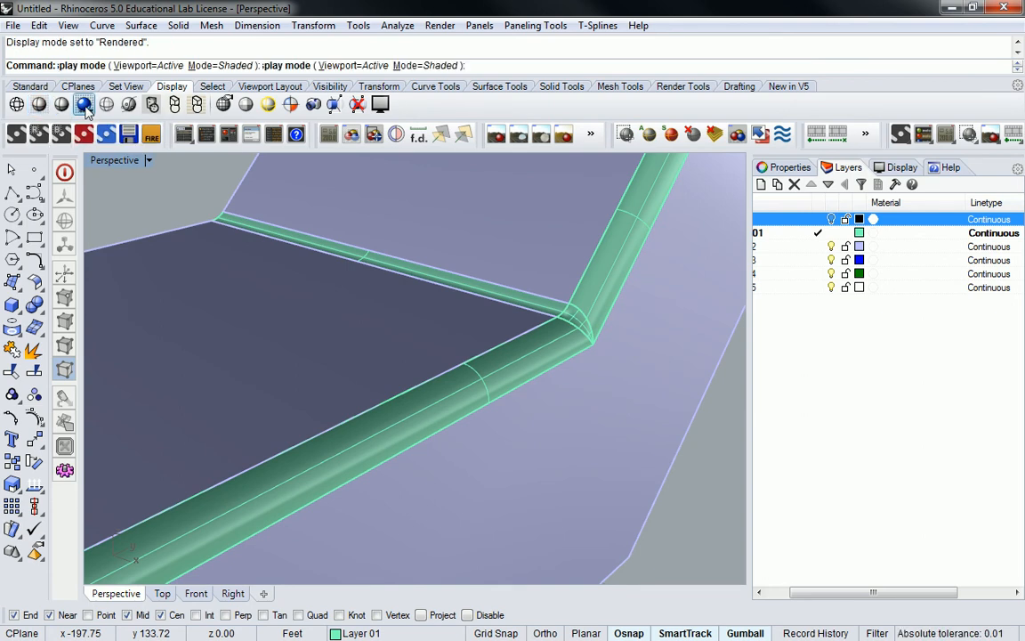
right_click_drag(564, 436, 529, 425)
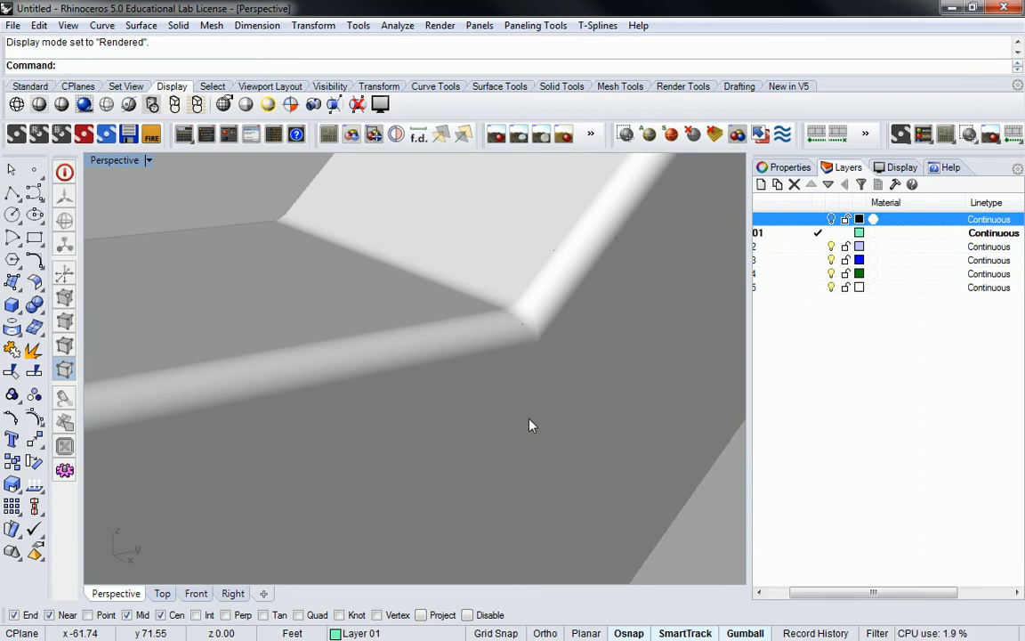
right_click_drag(428, 293, 115, 173)
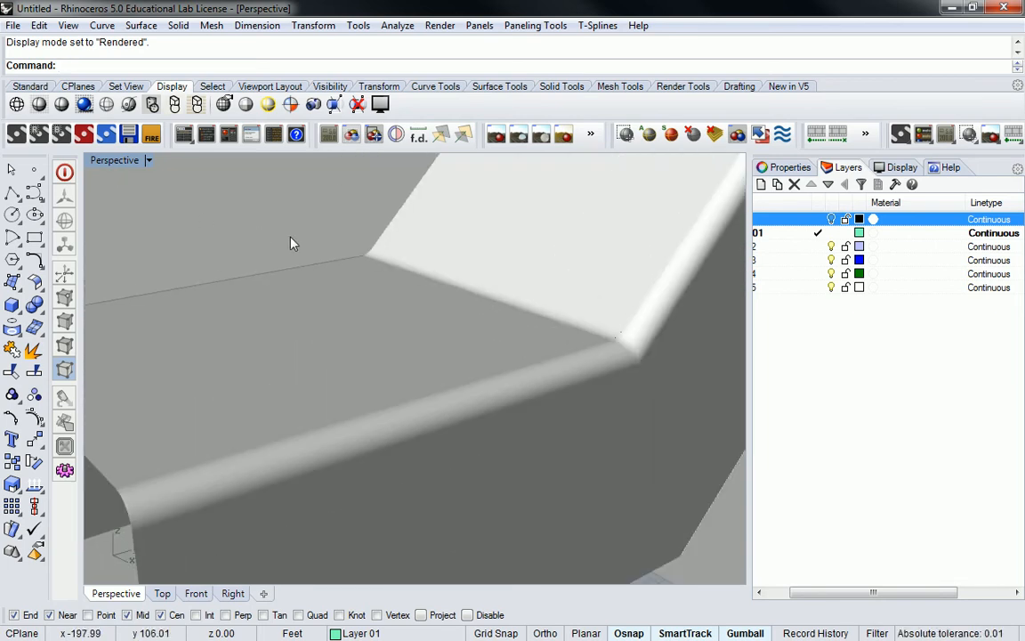
left_click(17, 105)
right_click_drag(541, 384, 583, 355)
left_click(84, 105)
right_click_drag(538, 297, 475, 305)
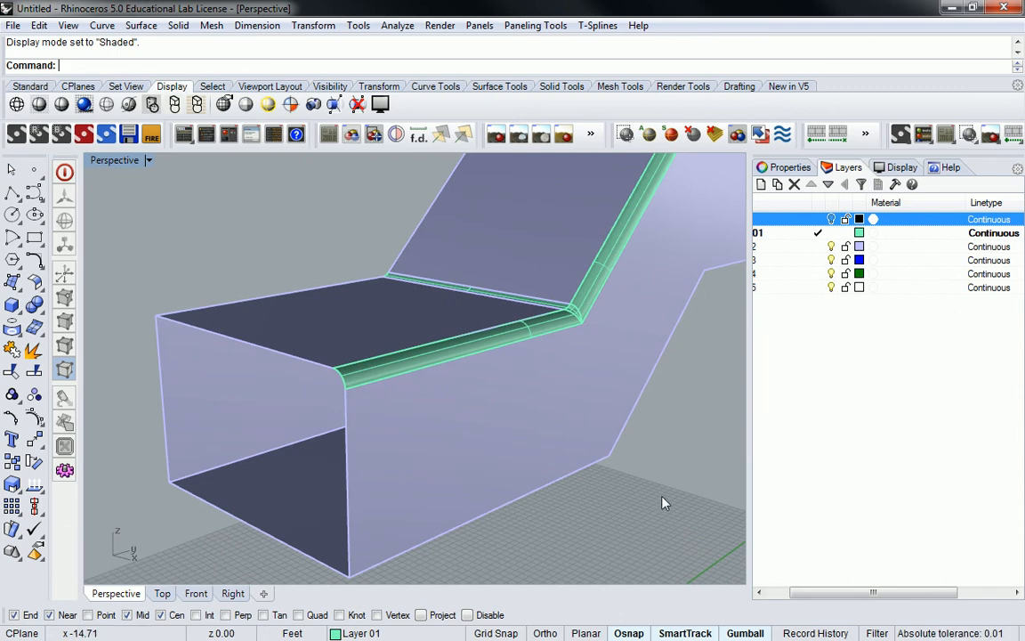
Step: Try a Boolean union of the box body and all its fillet pieces together
left_click_drag(525, 320, 524, 319)
right_click_drag(599, 278, 472, 258)
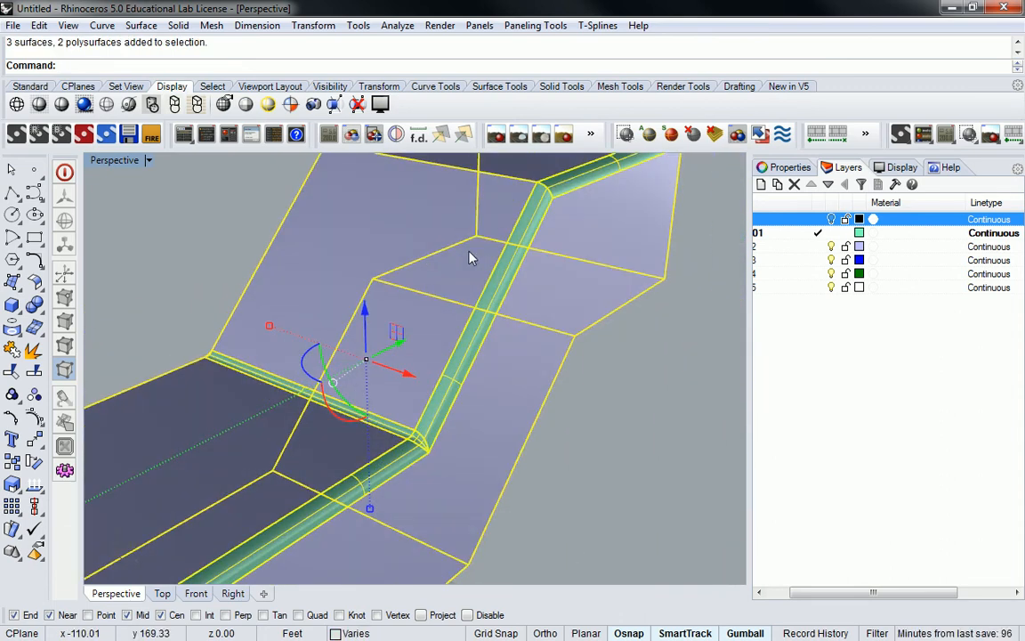
type("BooleanUnion")
key("Return")
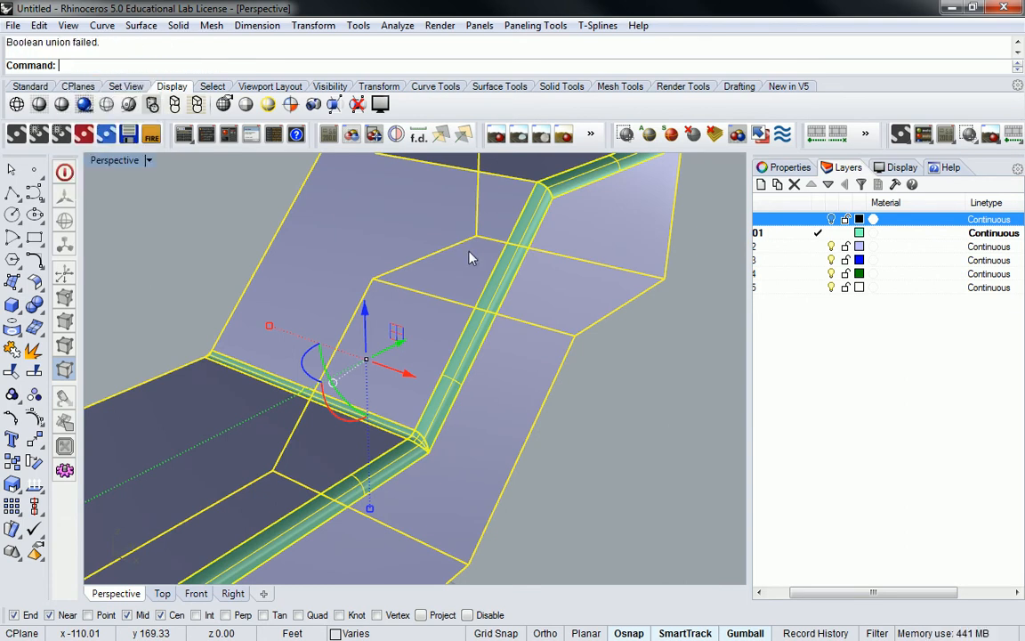
key("Escape")
right_click_drag(417, 325, 446, 354)
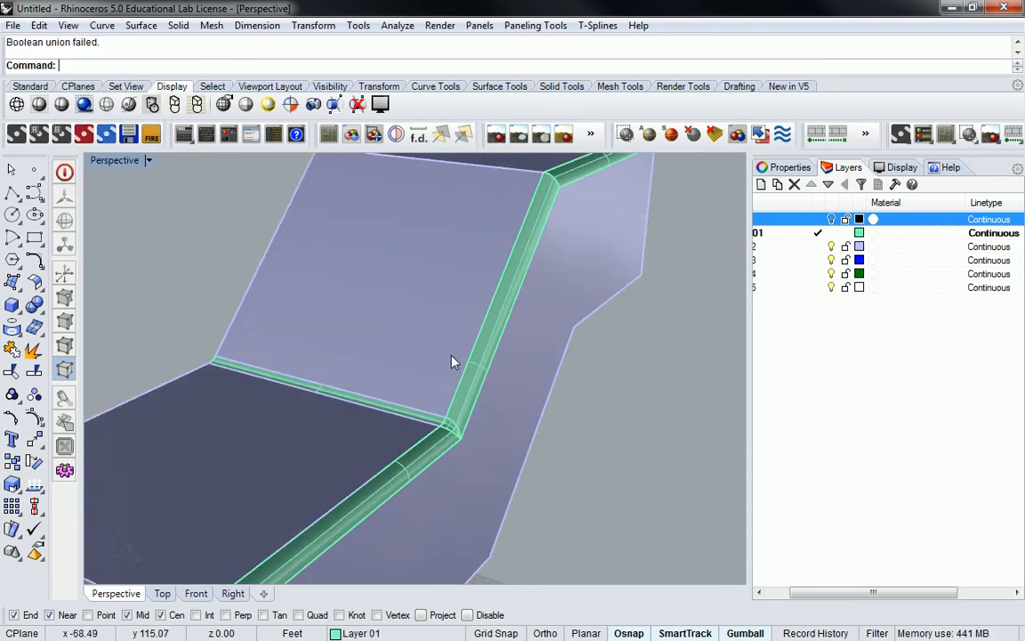
Step: Try a Boolean union of the long edge strips and the crease fillet at the lower bend
left_click(435, 432)
scroll(435, 431, "up", 6)
scroll(463, 425, "up", 3)
scroll(451, 450, "down", 5)
left_click(463, 436)
left_click(446, 390, "shift")
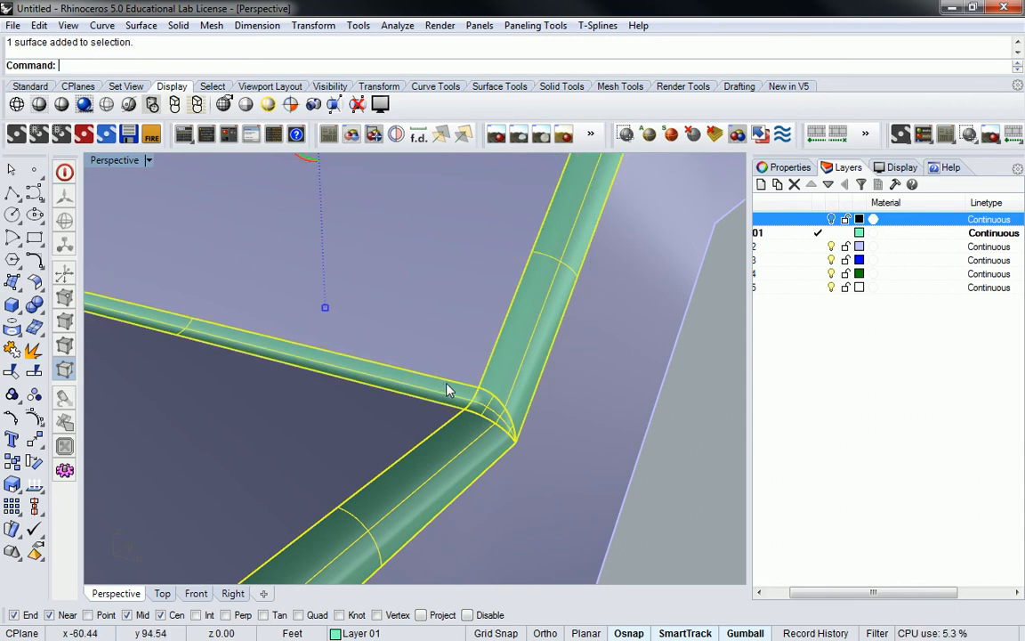
type("BooleanUnion")
key("Return")
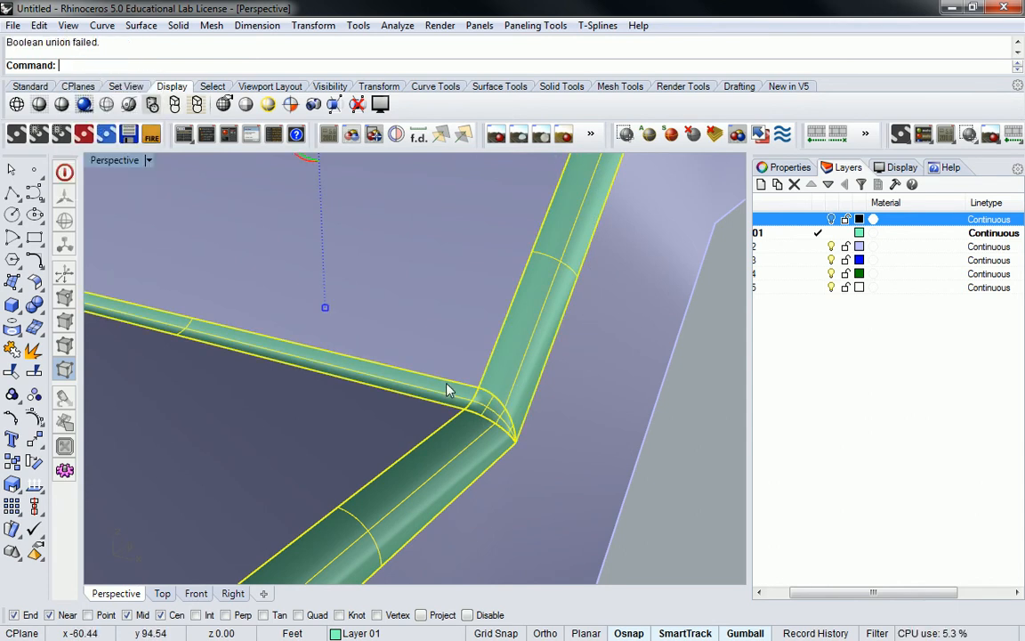
key("Escape")
Step: Join the long edge strips and the crease fillet at the lower bend into one polysurface
left_click(480, 451)
left_click(492, 414)
left_click(458, 450, "shift")
left_click(454, 395, "shift")
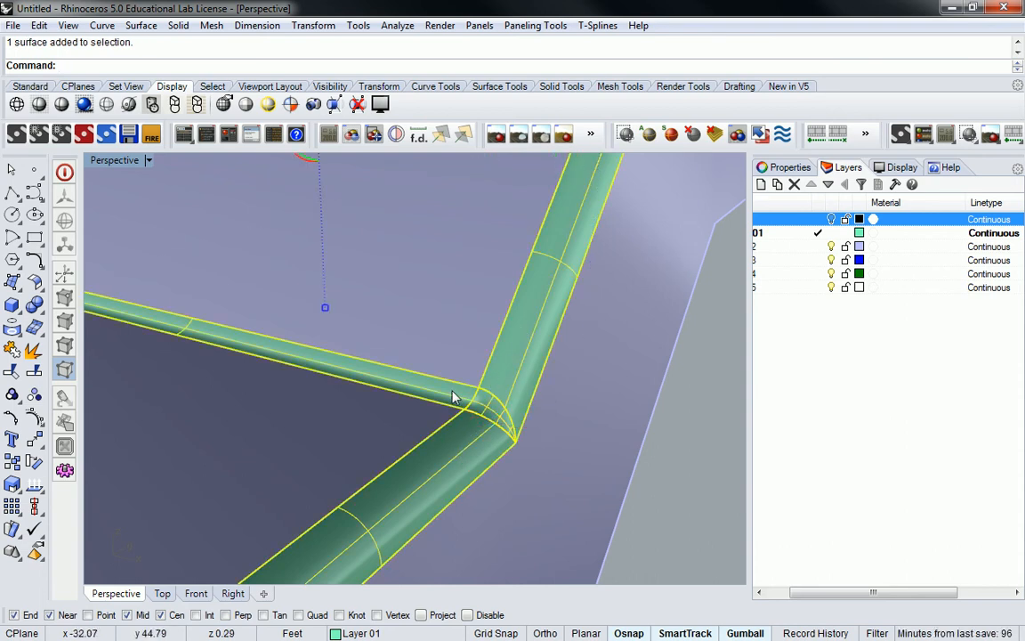
type("Joi")
key("Return")
left_click(469, 446)
left_click(529, 445)
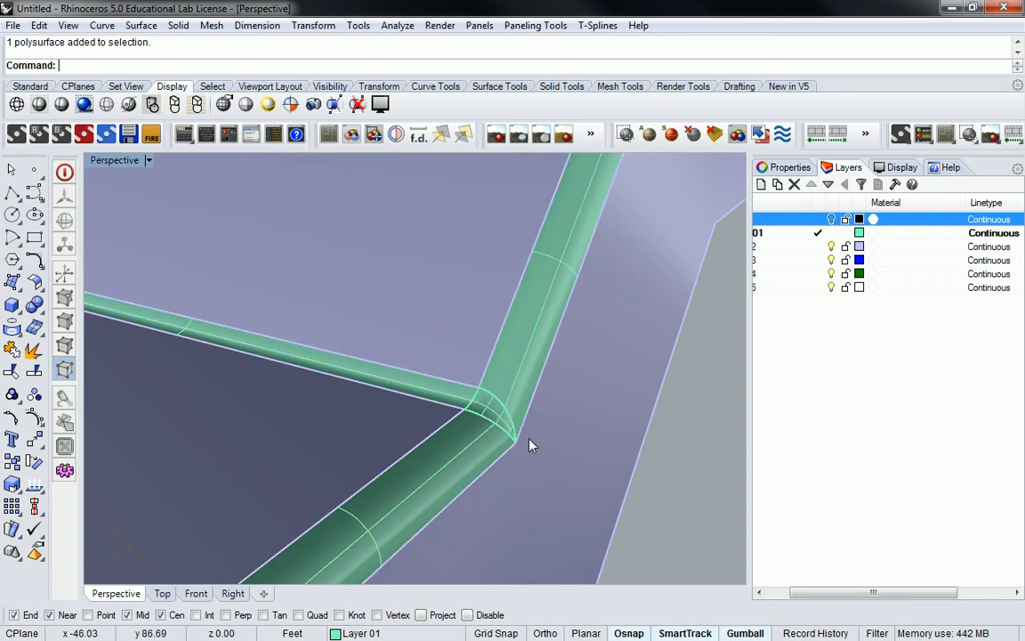
left_click(453, 445)
key("Escape")
Step: Try a Boolean union of the joined fillet strips and the box body
type("BooleanUnion")
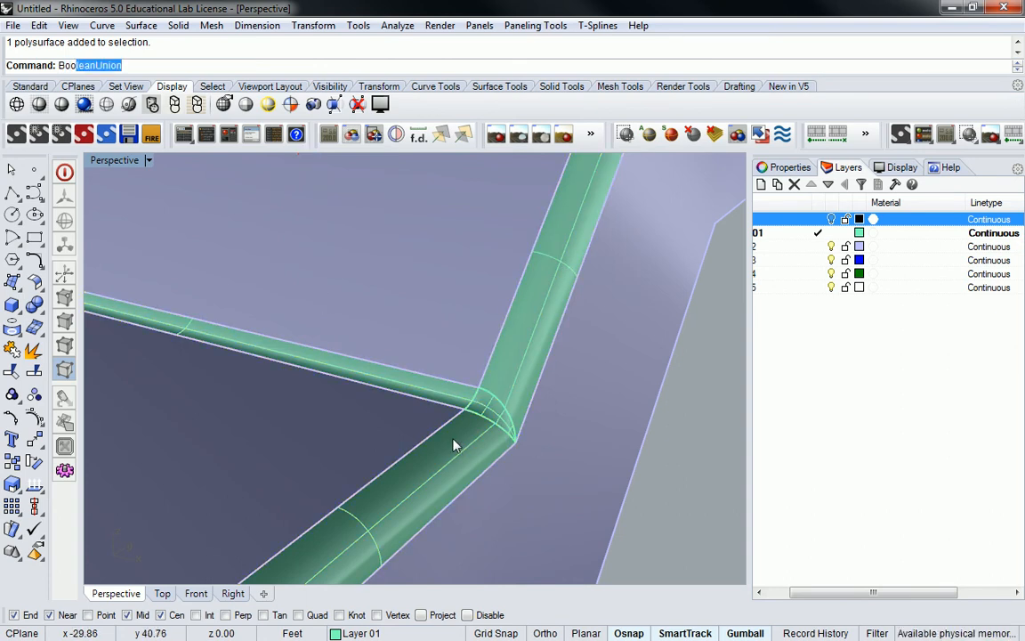
key("Return")
left_click(405, 394)
left_click(338, 388)
scroll(338, 388, "down", 4)
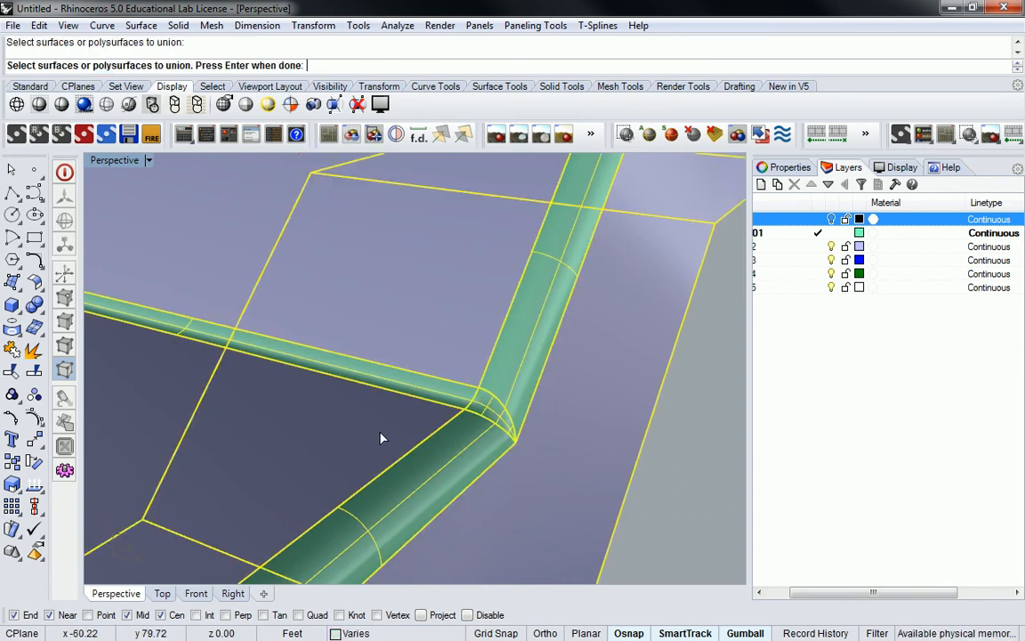
key("Return")
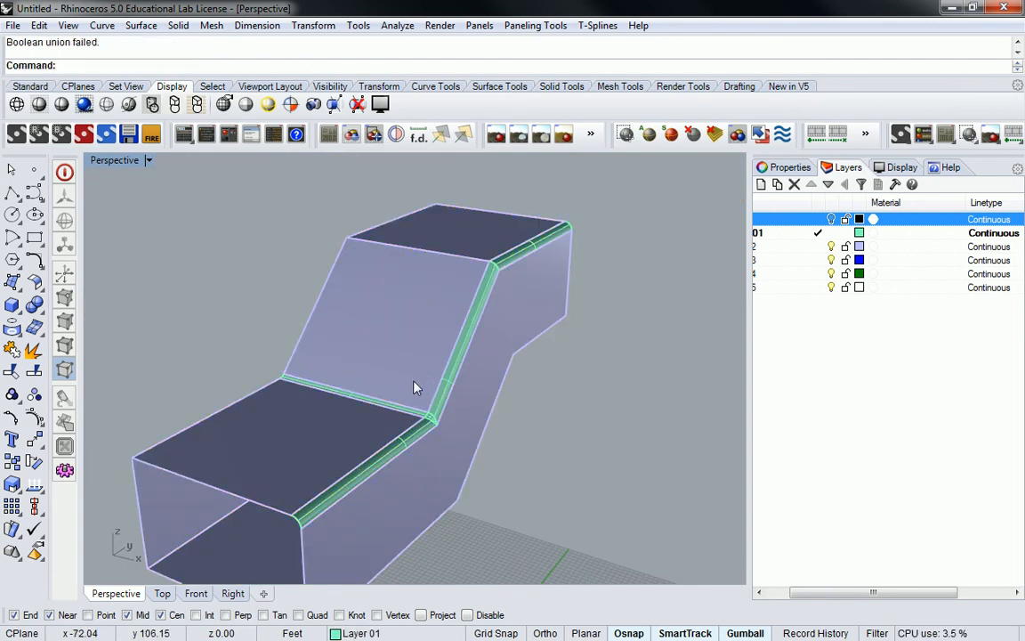
Step: Join the box body polysurface and the fillet strip polysurface
scroll(414, 389, "up", 4)
right_click_drag(552, 237, 529, 297)
scroll(529, 297, "up", 5)
scroll(412, 382, "down", 8)
right_click_drag(412, 382, 483, 357)
left_click(419, 488)
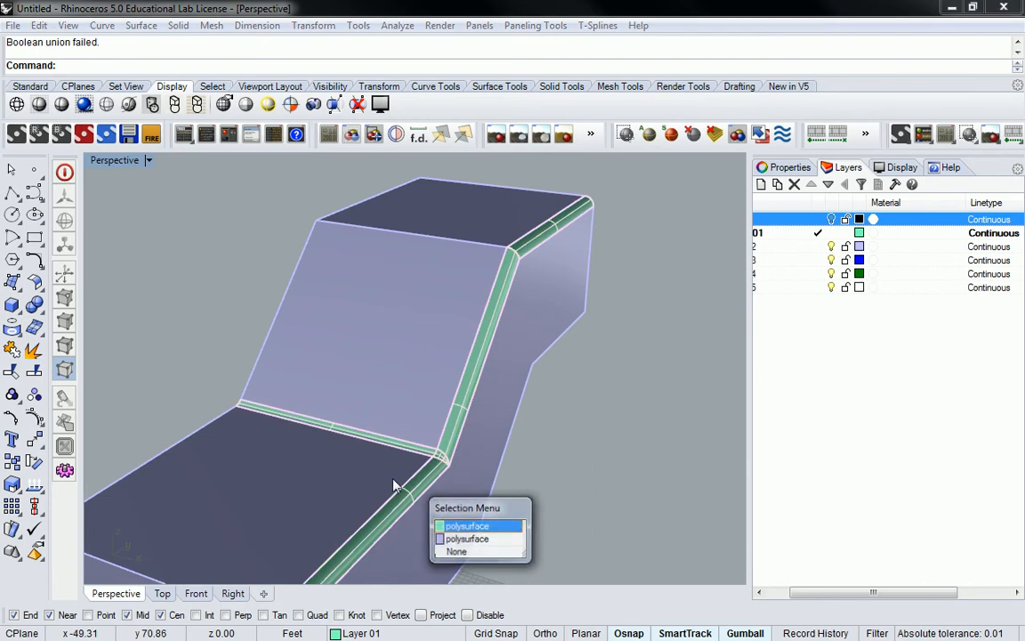
left_click(466, 538)
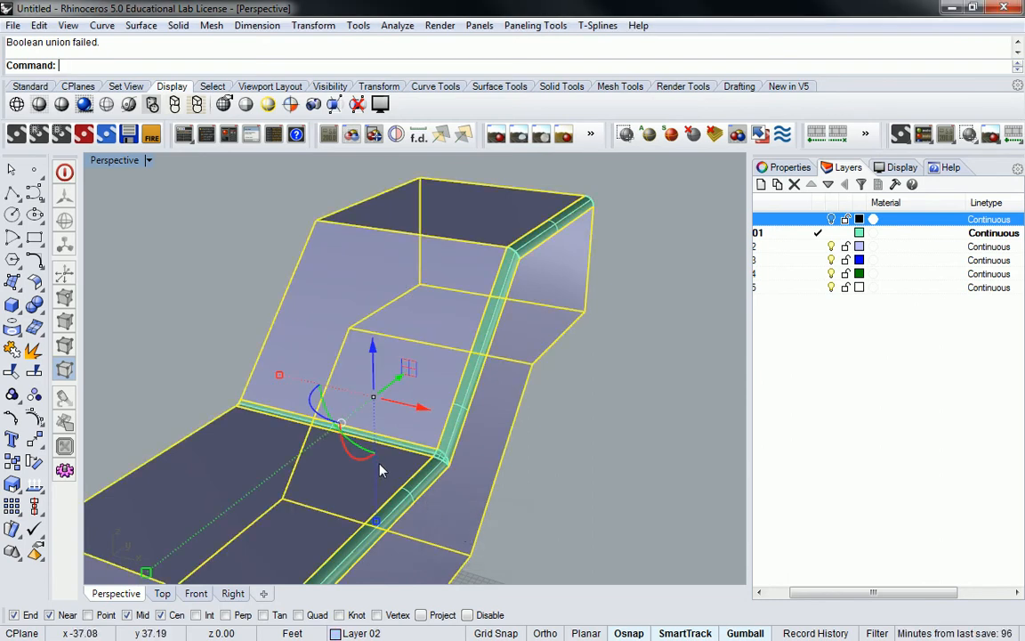
left_click(523, 269, "shift")
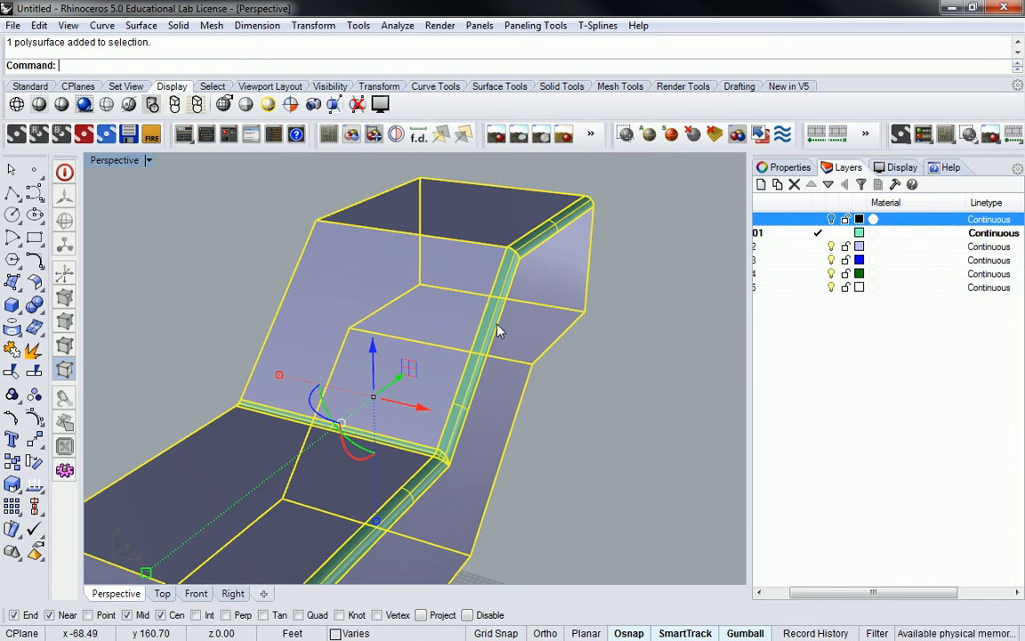
type("Join")
key("Return")
Step: Try to merge all faces of the joined body with MergeAllFaces
left_click(526, 418)
right_click_drag(526, 424, 372, 387)
left_click(454, 405)
key("Escape")
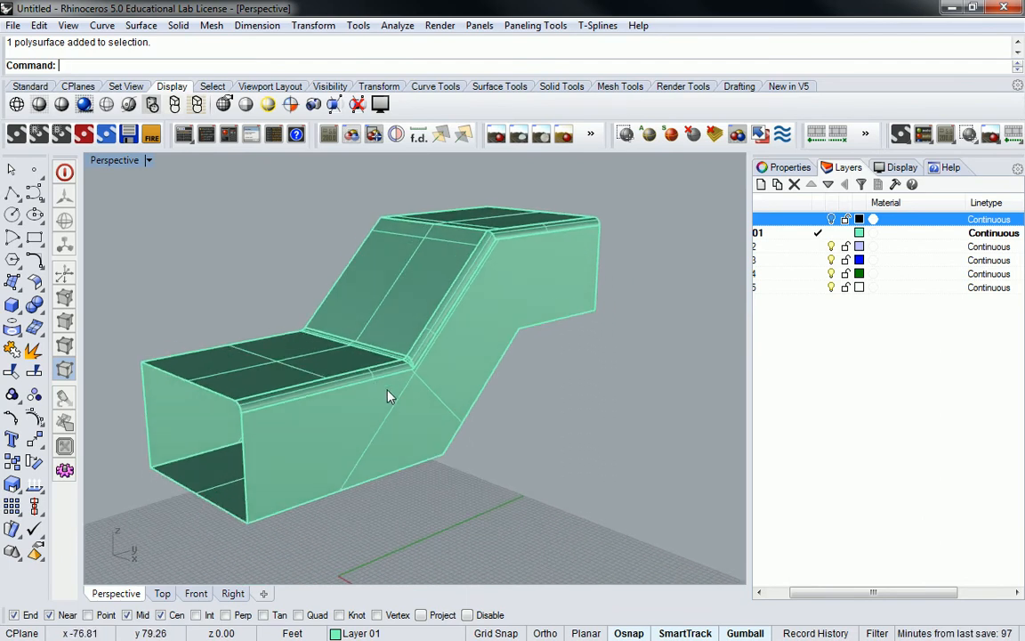
left_click(389, 394)
type("MergeAllFaces")
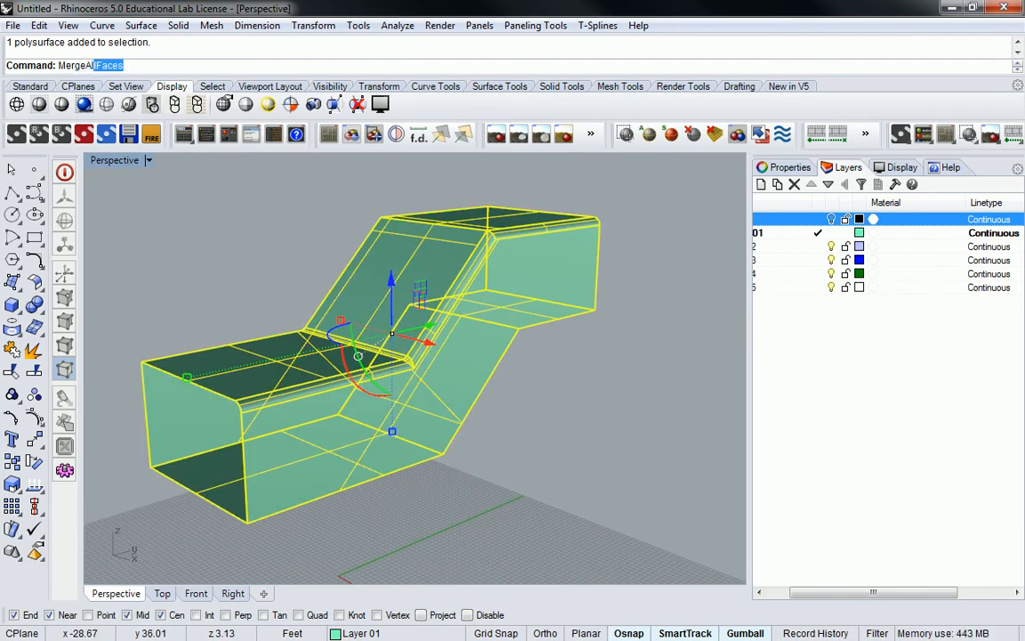
key("Return")
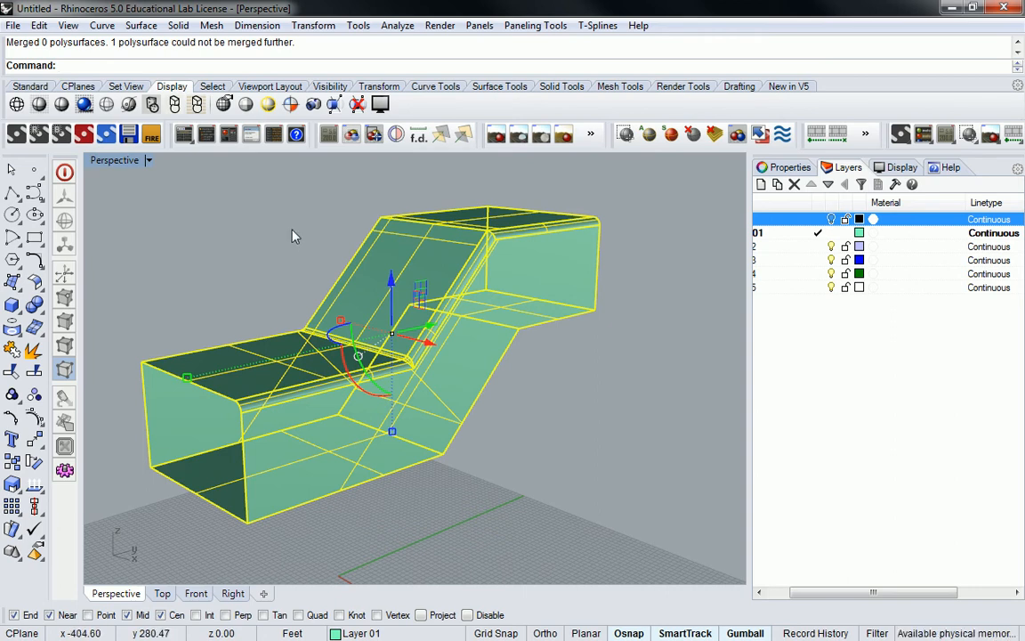
Step: Examine the lower bend corner of the joined body from outside and inside for gaps
left_click(332, 247)
scroll(442, 339, "up", 8)
right_click_drag(388, 409, 347, 364)
scroll(578, 461, "down", 6)
scroll(558, 462, "up", 8)
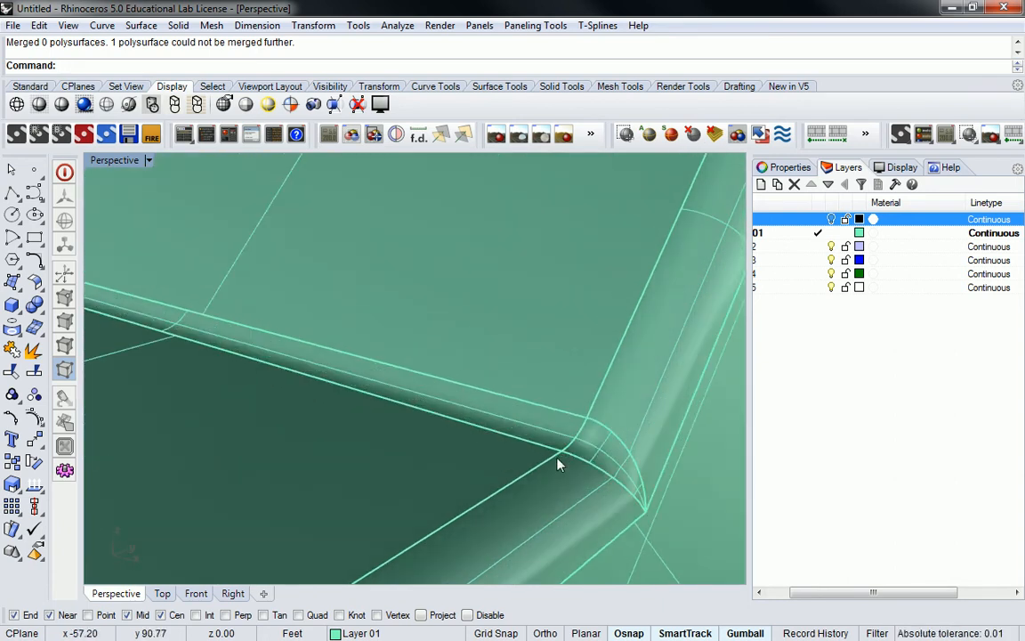
scroll(572, 430, "down", 12)
right_click_drag(606, 402, 380, 307)
scroll(569, 325, "up", 6)
scroll(325, 303, "up", 4)
scroll(359, 283, "up", 2)
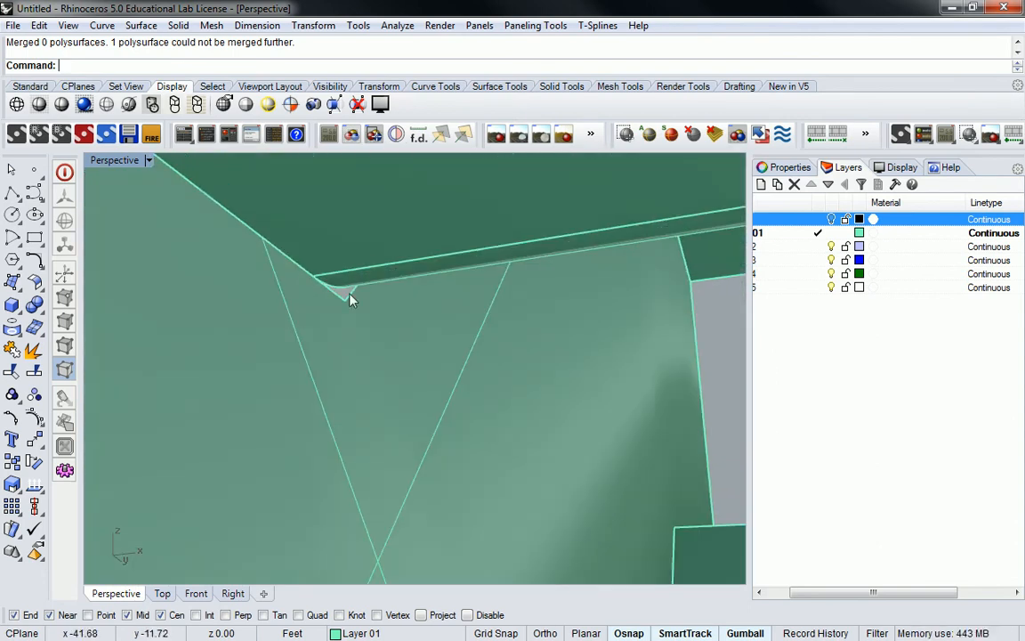
scroll(342, 301, "down", 1)
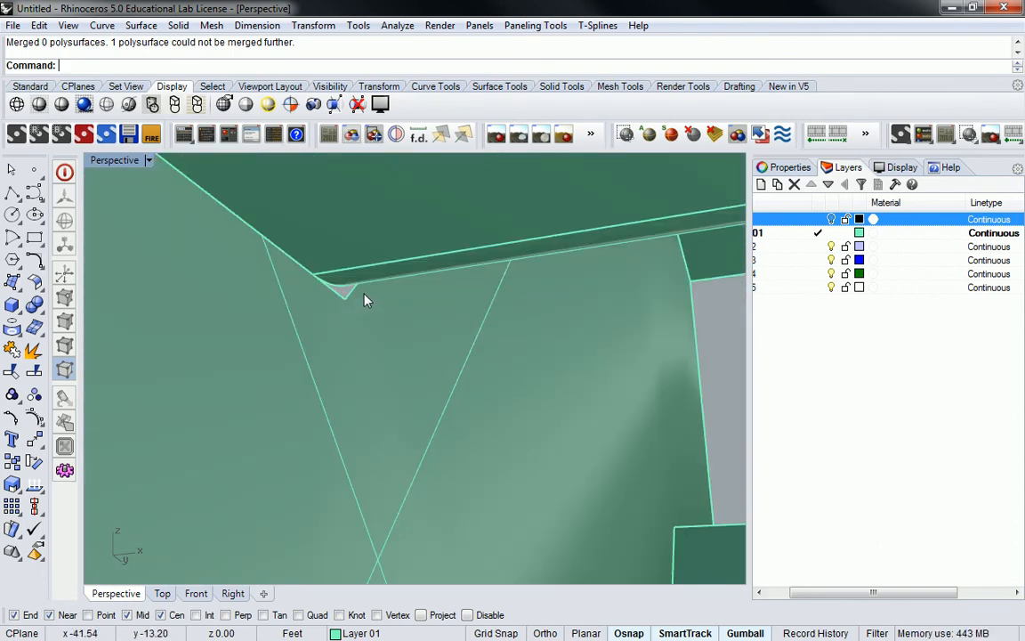
Step: Undo the joins and the crease fillet between the sloped face and the lower top face
key("ctrl+z")
mouse_move(366, 297)
right_mouse_down()
mouse_move(389, 279)
mouse_move(384, 400)
mouse_move(445, 372)
mouse_move(357, 306)
right_mouse_up()
scroll(360, 308, "down", 6)
left_click(634, 412)
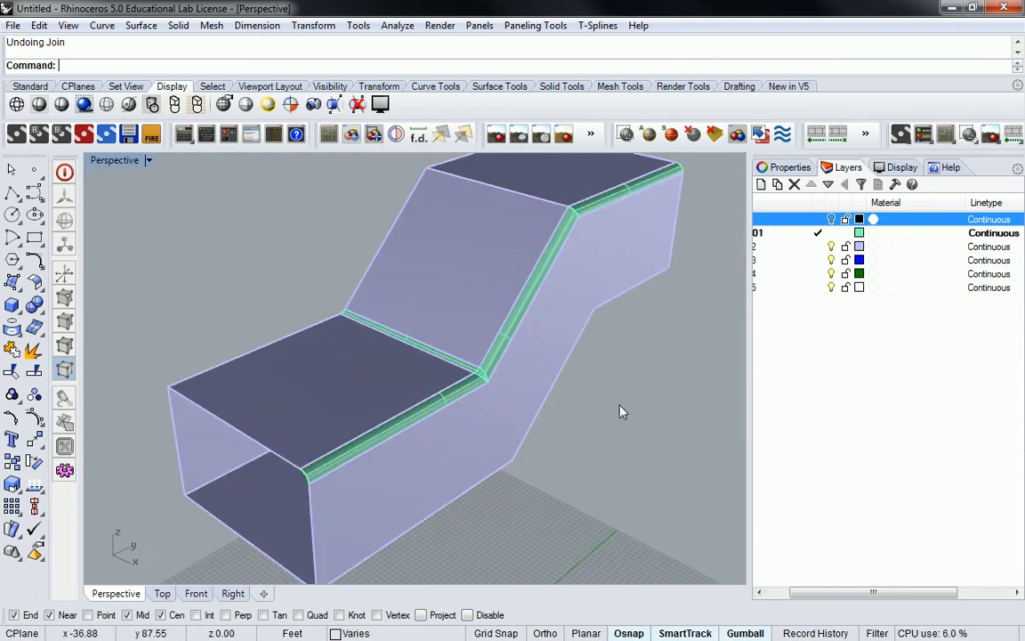
left_click(485, 365)
left_click(591, 360)
key("ctrl+z")
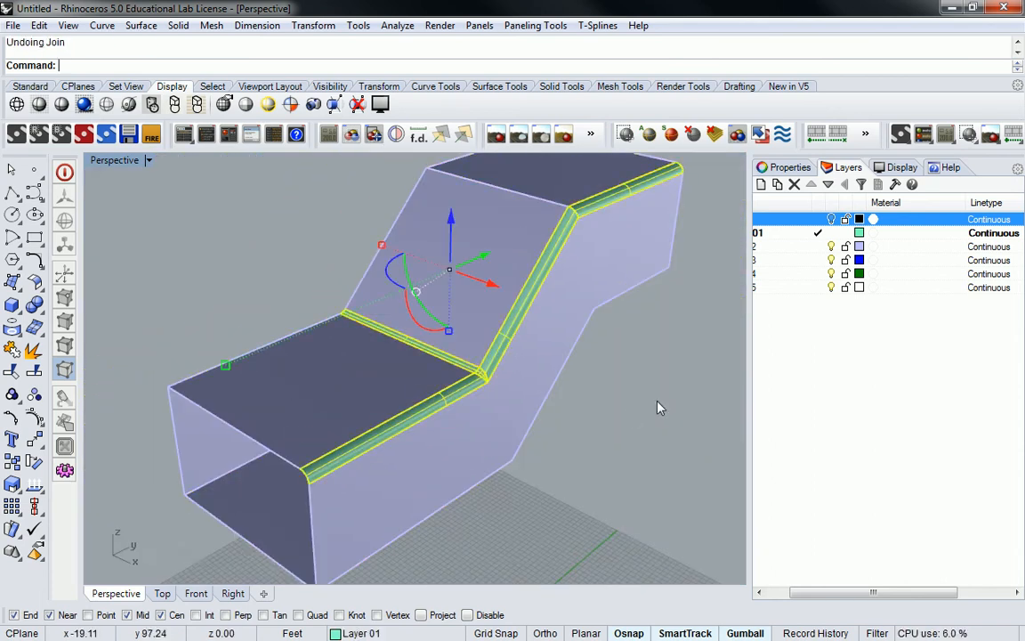
right_click_drag(500, 389, 521, 380)
key("Escape")
left_click(513, 384, "ctrl+shift")
left_click(622, 376)
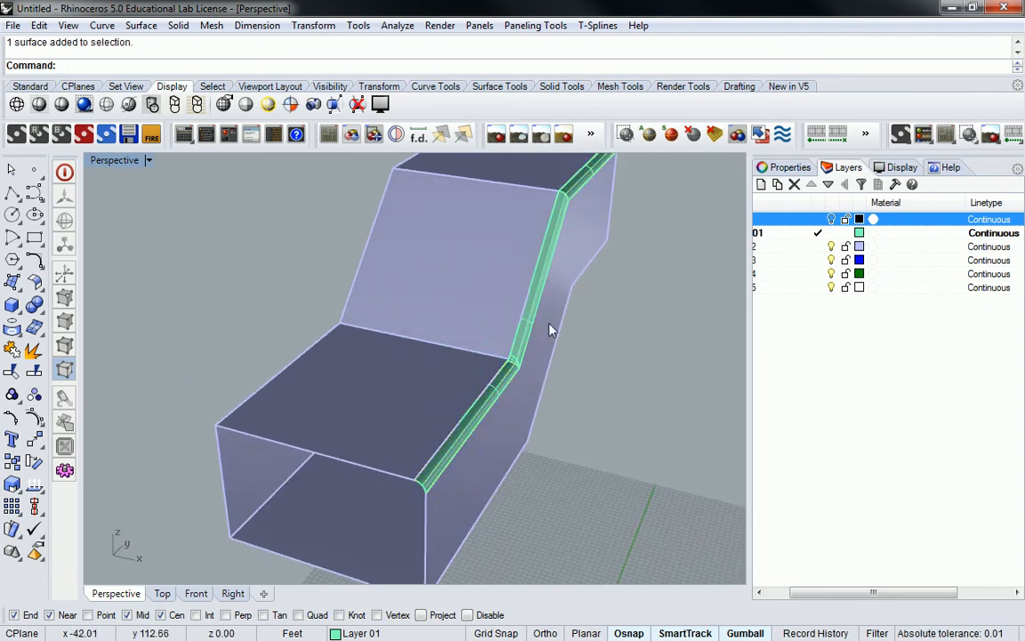
key("Up")
type("t")
key("Return")
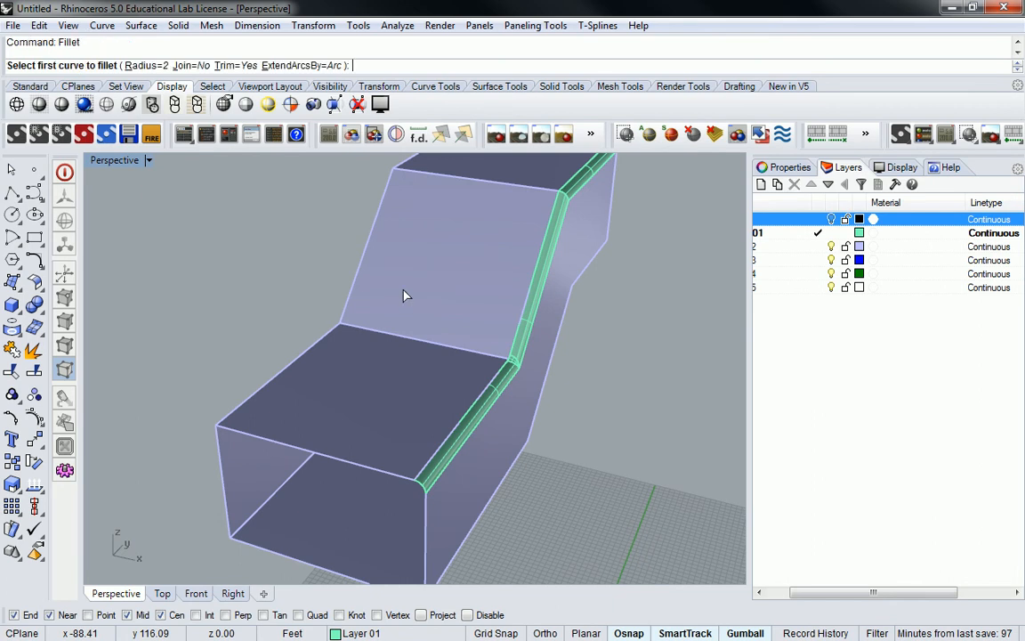
right_click_drag(249, 298, 423, 292)
scroll(407, 355, "up", 3)
scroll(433, 384, "down", 1)
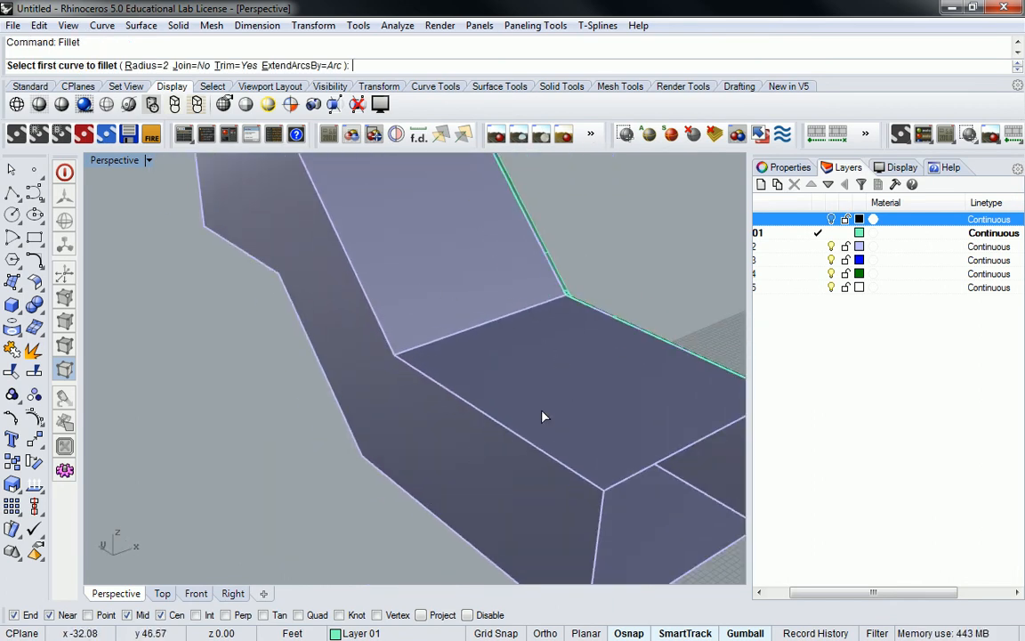
key("Escape")
Step: Fillet the lower top face with the side face opposite the filleted edges using a surface fillet of radius 2
type("Fillet")
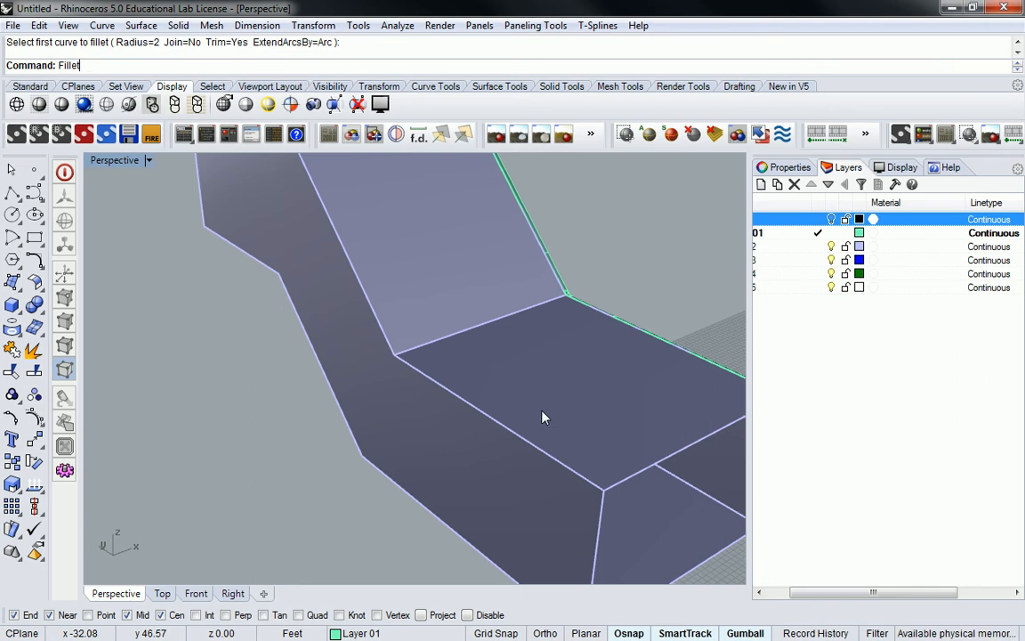
type("Srf")
key("Return")
left_click(545, 415)
left_click(488, 454)
Step: Fillet the sloped face and the upper top face with the same side face using surface fillets of radius 2
key("Return")
left_click(440, 265)
left_click(316, 269)
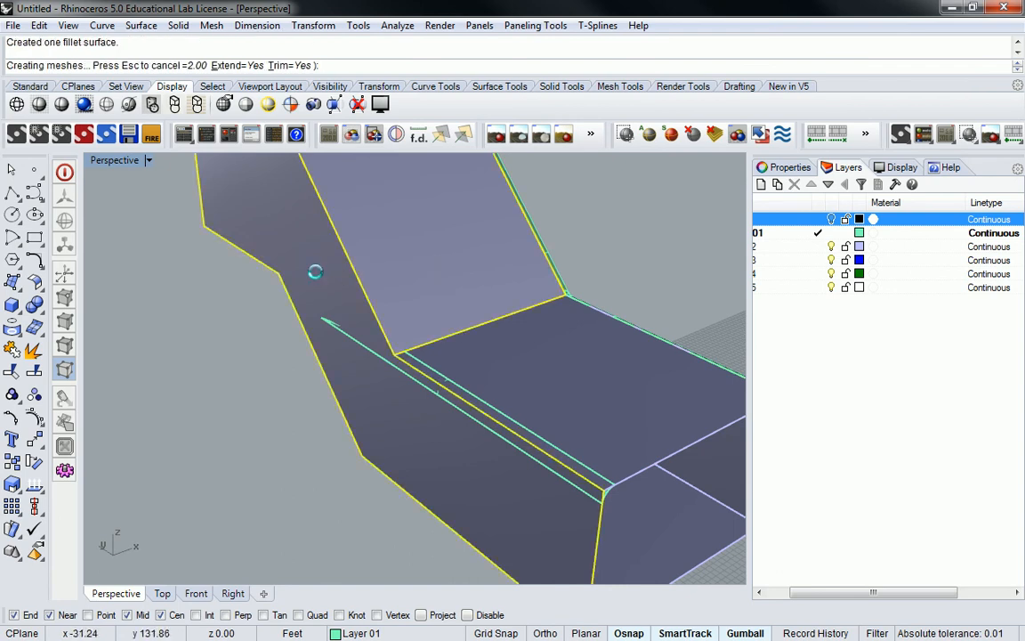
right_click_drag(319, 234, 396, 386, "shift")
key("Return")
left_click(325, 265)
left_click(298, 323)
scroll(308, 320, "down", 2)
scroll(360, 332, "up", 2)
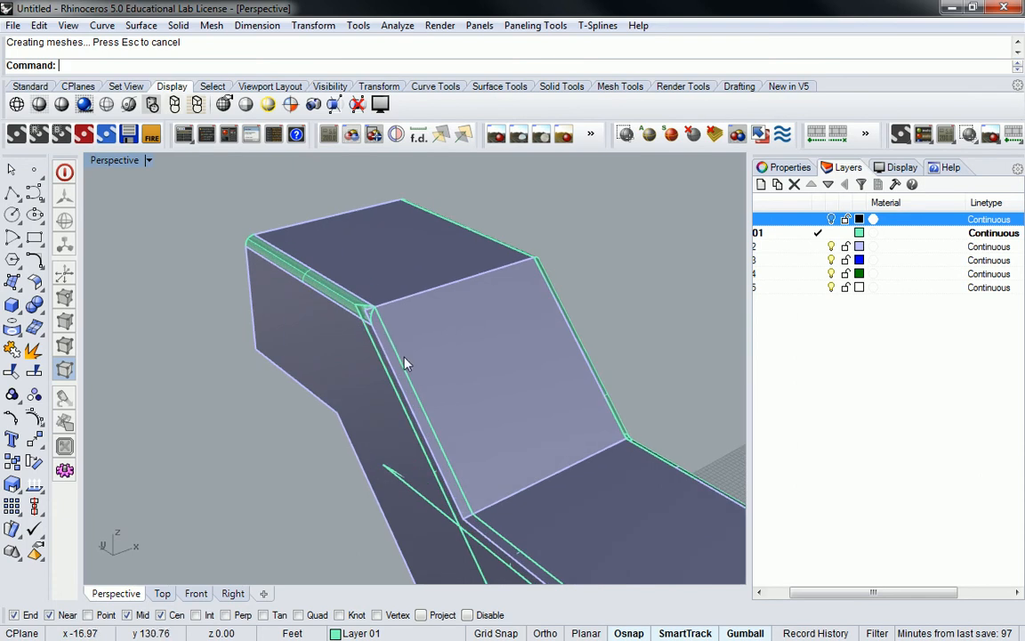
type("Tri")
key("Return")
scroll(409, 360, "down", 4)
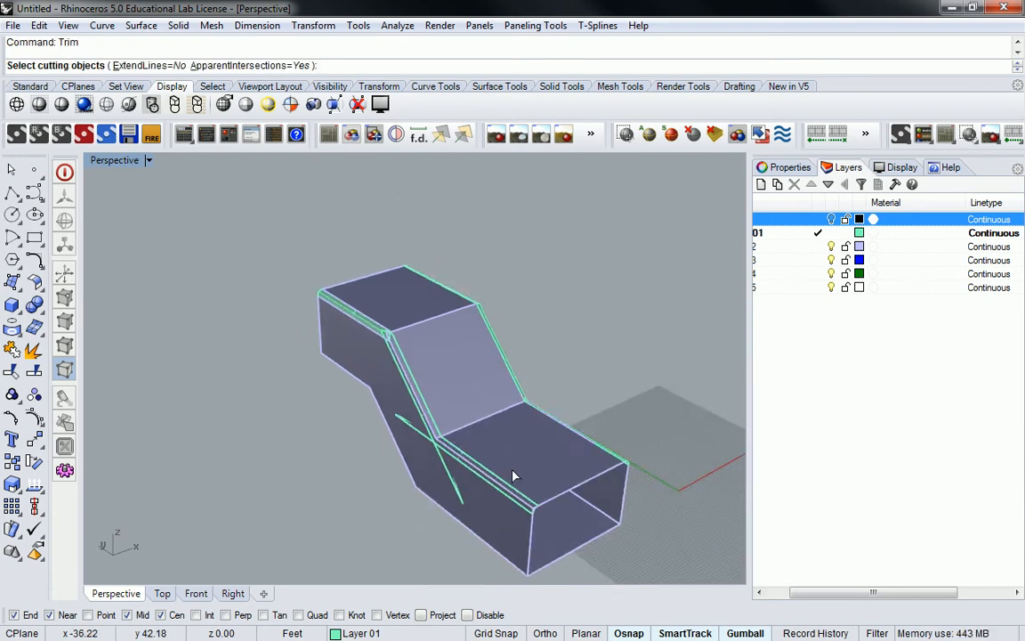
right_click_drag(511, 454, 487, 390, "shift")
scroll(487, 390, "up", 3)
left_click(470, 369)
right_click_drag(432, 449, 293, 277)
key("Escape")
Step: Start a trim with the three fillet strips along the side face as the cutting objects
type("Tri")
key("Return")
scroll(442, 418, "up", 3)
left_click(291, 277)
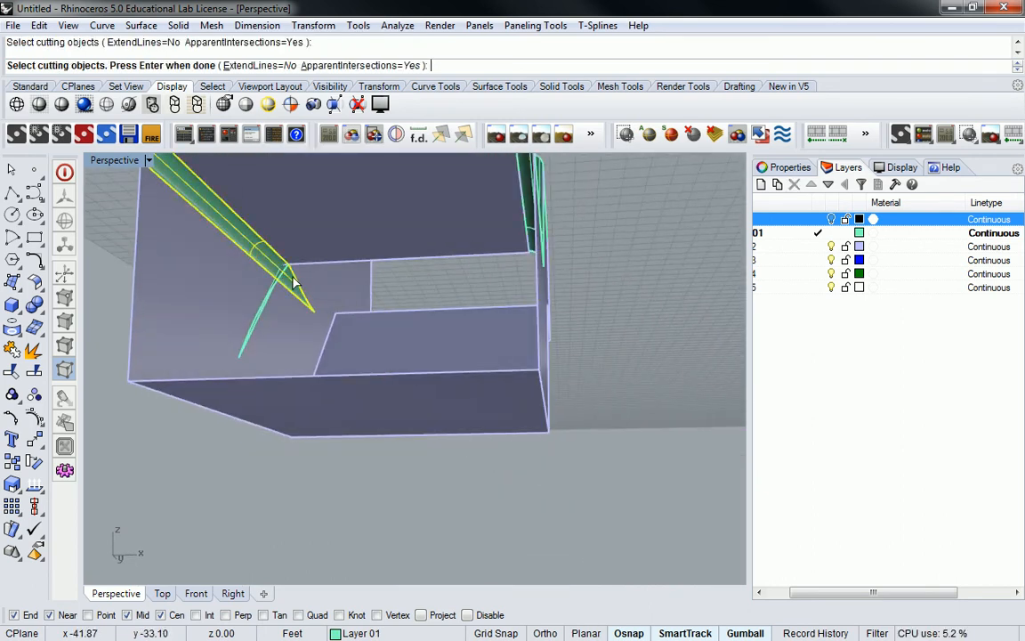
left_click(268, 300)
right_click_drag(194, 194, 256, 289)
left_click(256, 289)
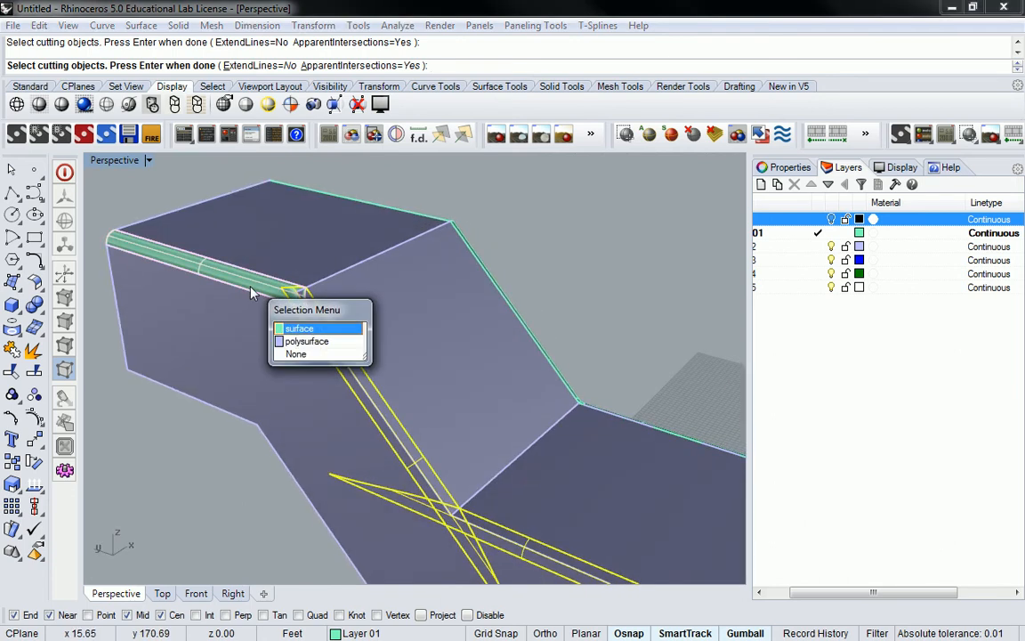
left_click(294, 325)
right_click_drag(294, 325, 222, 319)
key("Return")
Step: Trim off the overhanging ends of the fillet strips where they cross at the upper bend
scroll(248, 352, "up", 8)
left_click(318, 350)
right_click_drag(336, 322, 546, 429)
scroll(553, 433, "down", 6)
right_click_drag(400, 274, 475, 405, "shift")
scroll(446, 325, "up", 8)
left_click(472, 399)
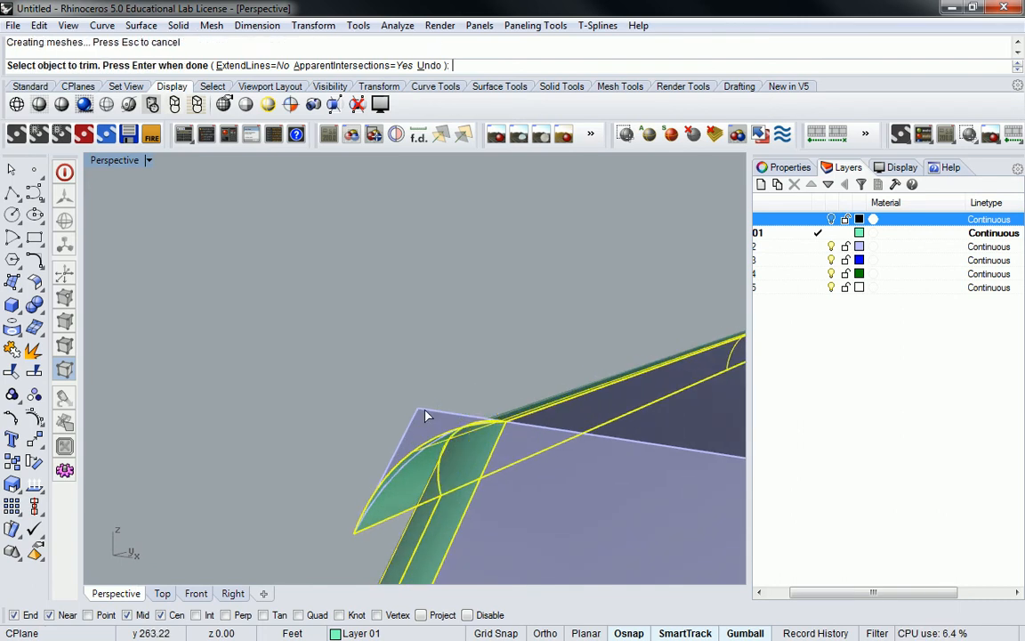
left_click(430, 418)
left_click(421, 446)
Step: Trim off the overhanging ends of the fillet strips at the lower bend and finish the trim
scroll(417, 449, "down", 8)
scroll(418, 449, "down", 8)
right_click_drag(448, 468, 556, 428, "shift")
scroll(556, 430, "up", 12)
left_click(562, 420)
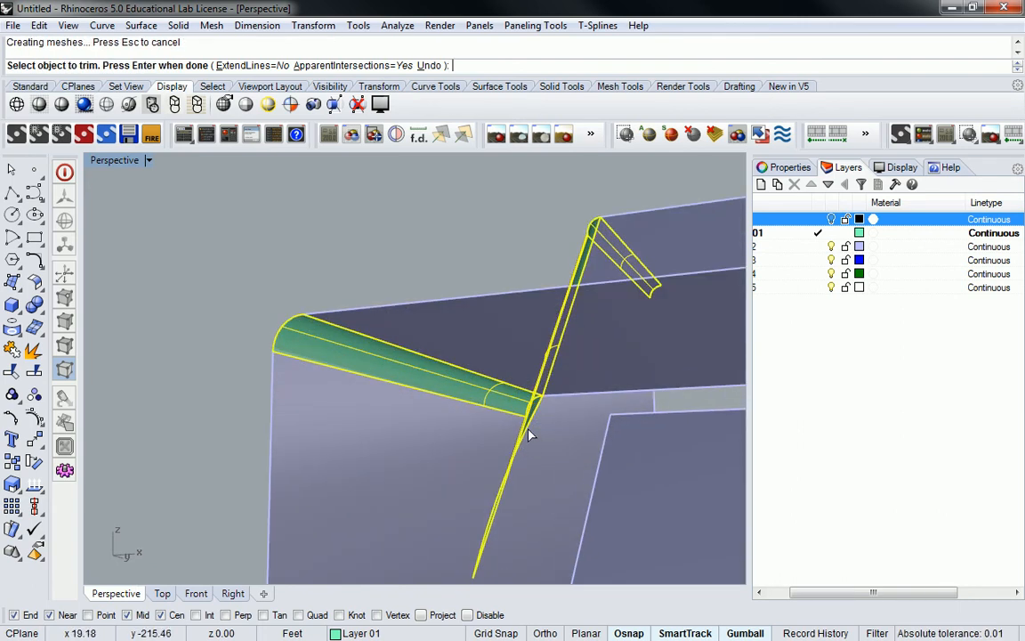
left_click(525, 438)
scroll(524, 438, "down", 9)
right_click_drag(512, 424, 703, 399)
right_click(602, 339)
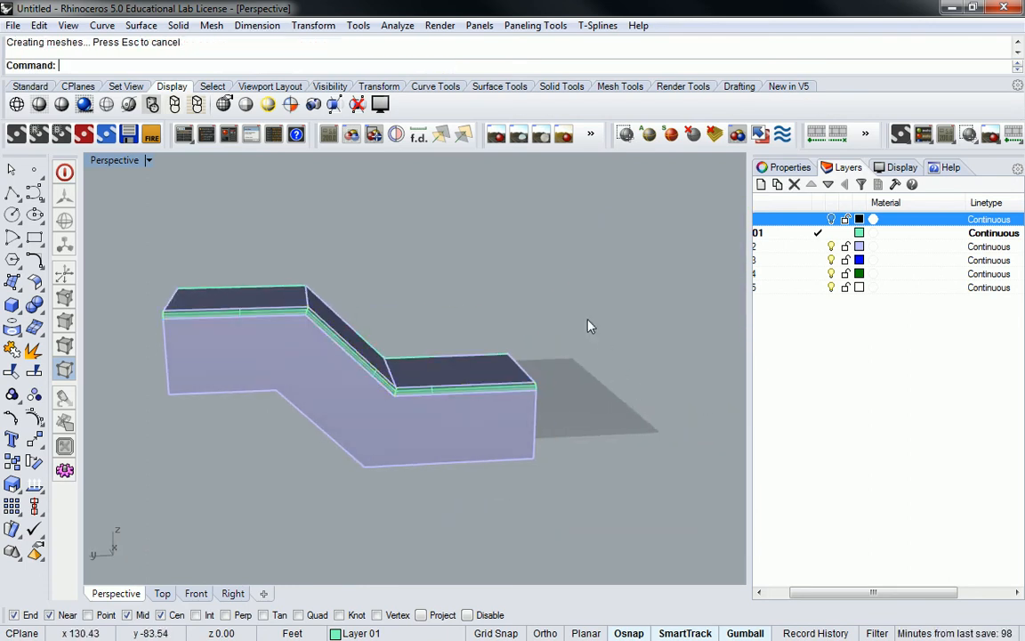
right_click_drag(601, 339, 426, 369)
right_click_drag(620, 359, 472, 413)
scroll(481, 397, "up", 7)
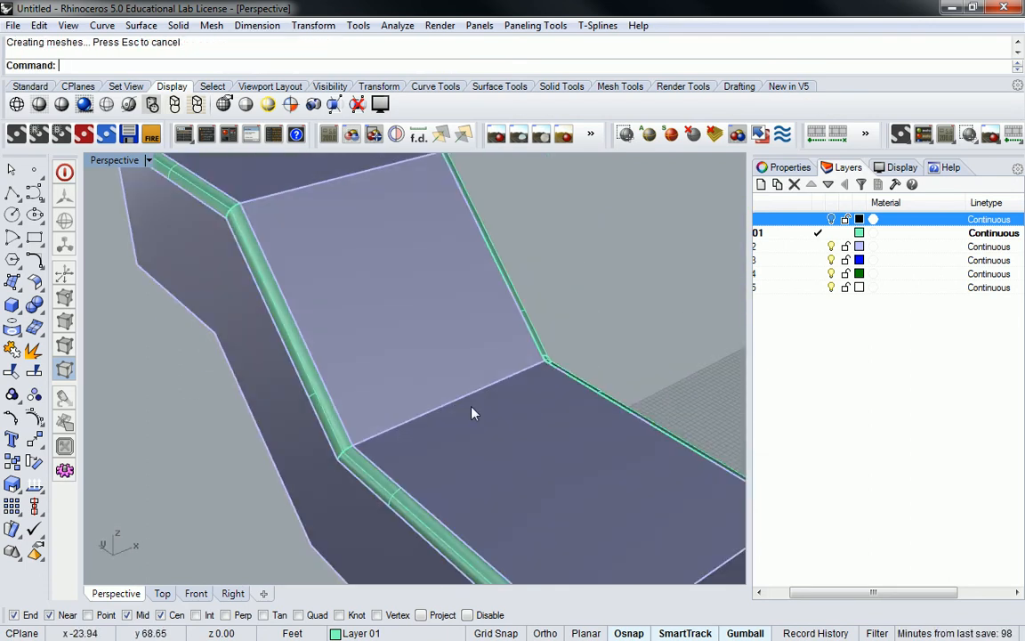
type("t")
key("Return")
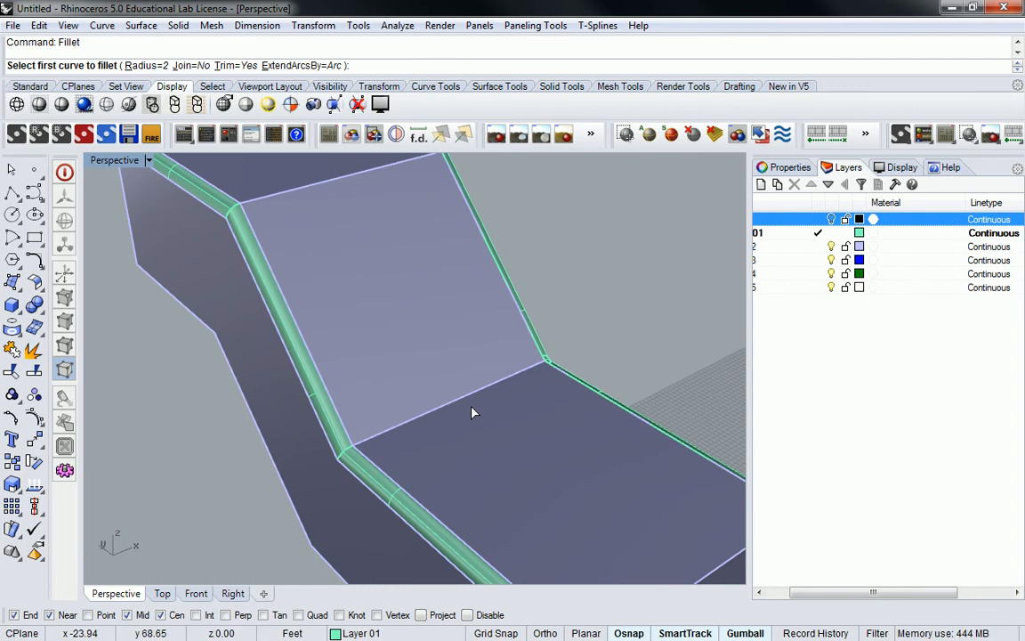
scroll(432, 440, "up", 3)
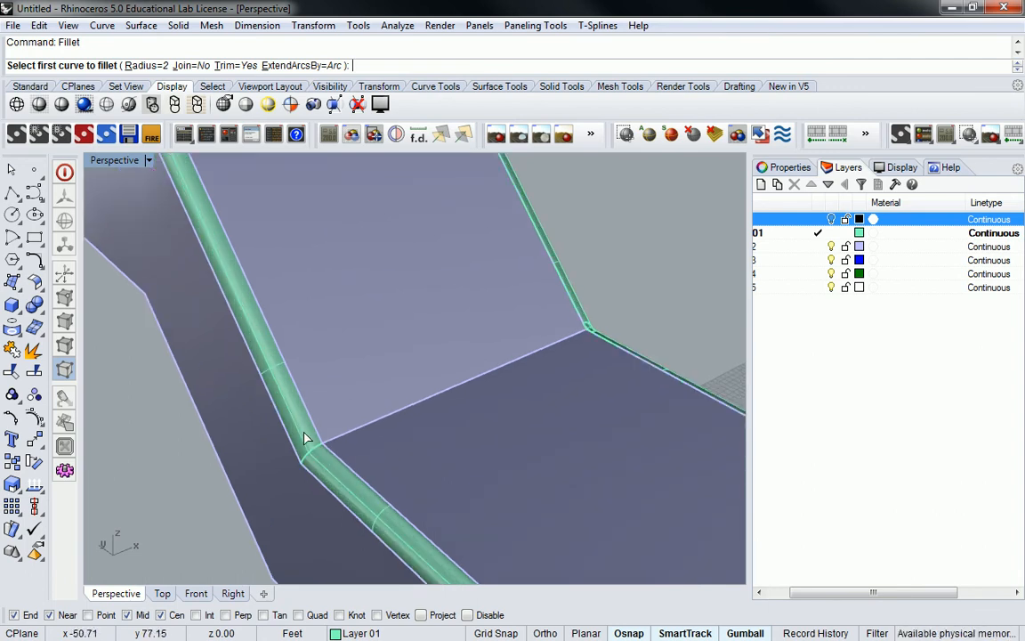
key("Escape")
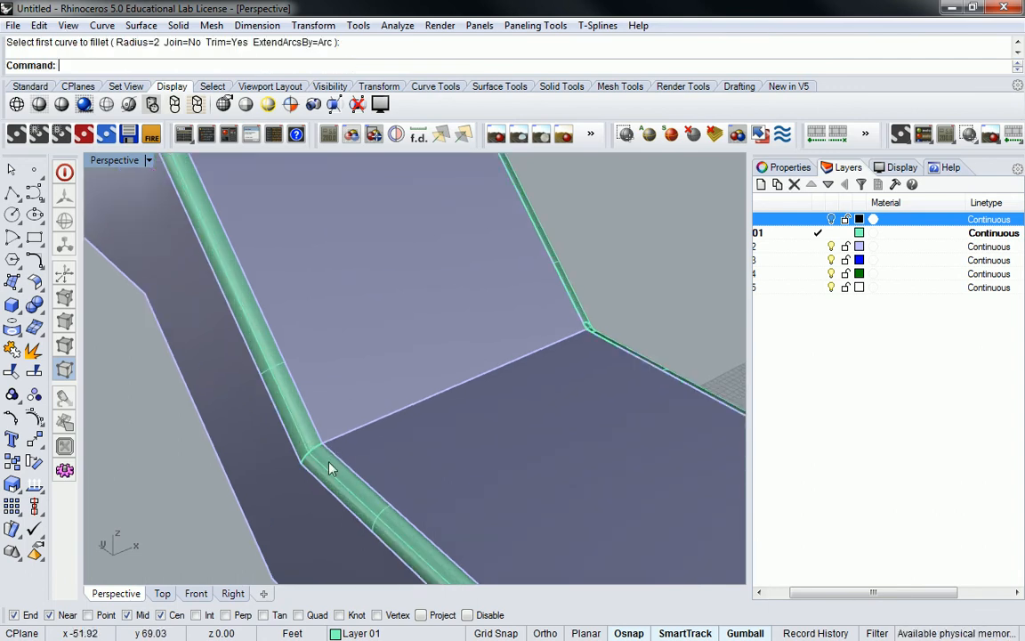
Step: Apply surface fillets between the two edge strips at the lower bend and between the lower top face and the sloped face
scroll(331, 464, "up", 1)
type("FilletS")
key("Return")
left_click(327, 469)
left_click(311, 433)
key("Return")
left_click(378, 418)
left_click(347, 374)
scroll(511, 430, "down", 6)
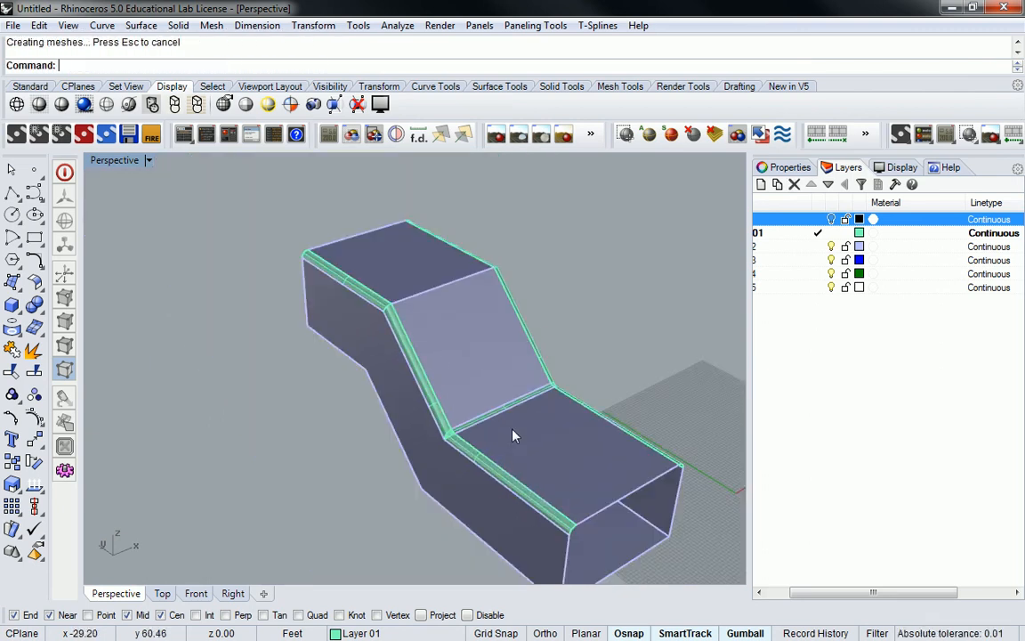
Step: Select all the faces and fillet strips of the body and try to combine them with a Boolean union
right_click_drag(568, 419, 545, 313)
scroll(544, 314, "down", 3)
left_click_drag(346, 245, 686, 553)
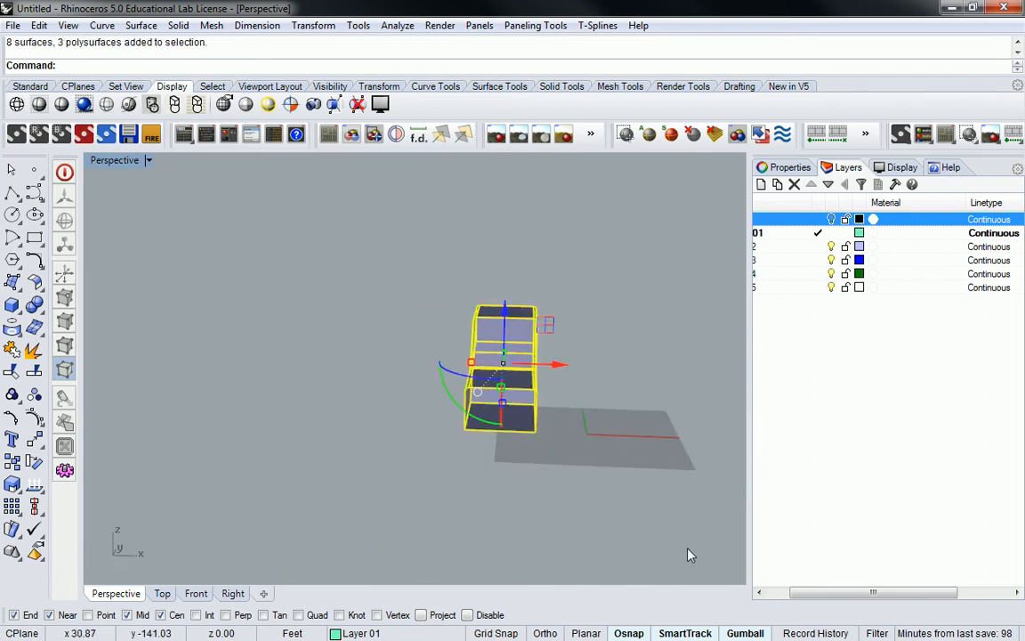
type("B")
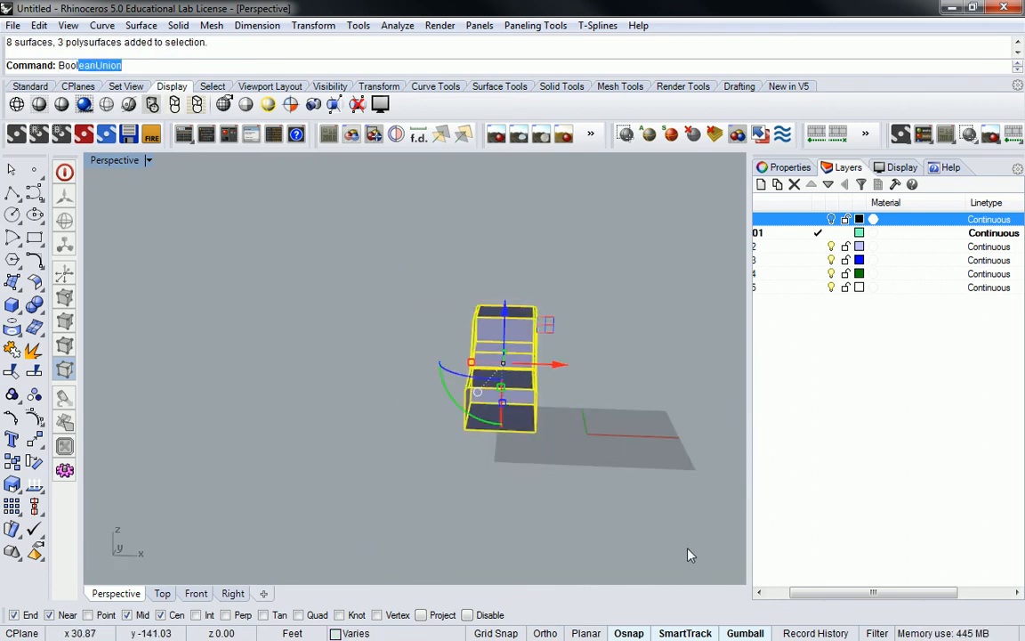
type("oolea")
key("Return")
Step: Join the selected faces and fillet strips into one polysurface and clear the selection
right_click_drag(613, 381, 455, 356)
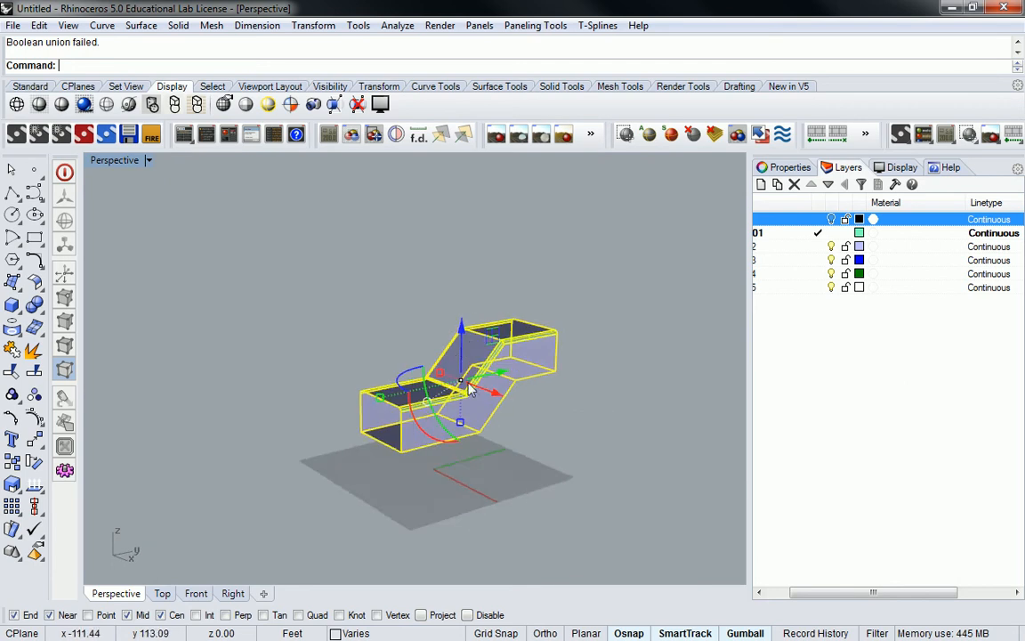
scroll(467, 418, "up", 12)
scroll(468, 417, "down", 5)
right_click_drag(531, 369, 649, 400)
scroll(507, 240, "up", 2)
right_click_drag(493, 275, 635, 312)
right_click_drag(635, 311, 441, 354, "shift")
type("Join")
key("Return")
key("Escape")
Step: Try to merge all coplanar faces of the joined polysurface with MergeAllFaces
left_click(448, 416)
type("Mer")
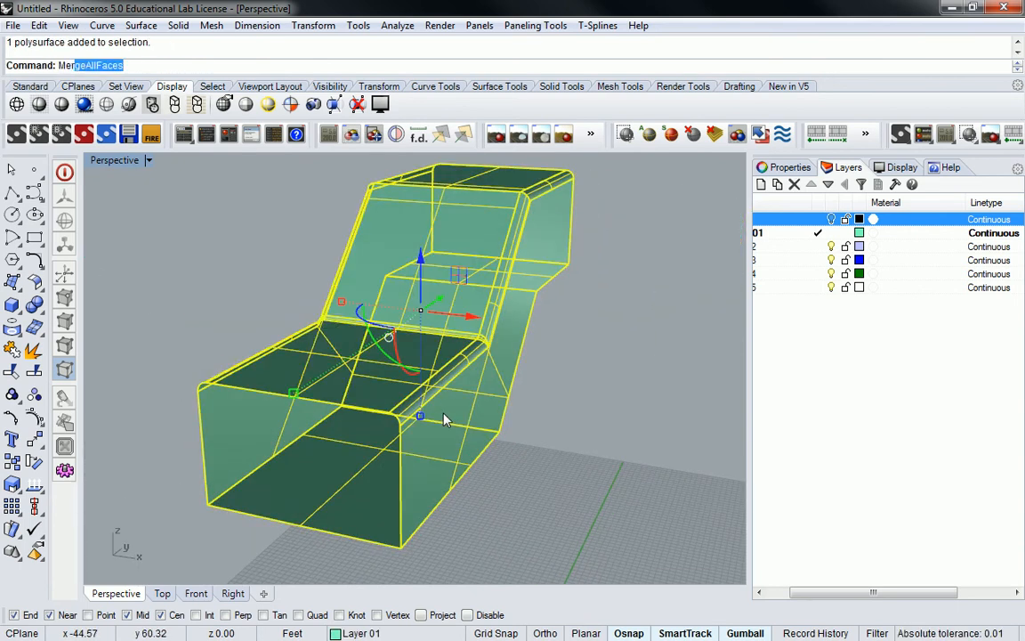
type("geAl")
key("Return")
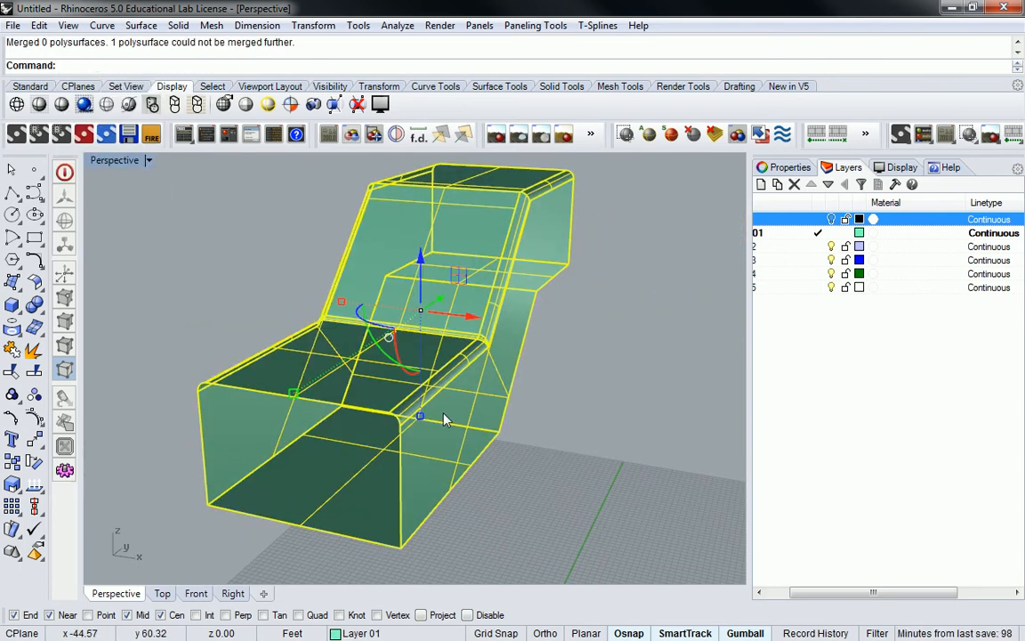
key("Escape")
Step: Turn off the surface isocurve display of the joined polysurface
right_click_drag(443, 425, 378, 343)
scroll(378, 344, "up", 5)
right_click_drag(484, 339, 684, 401)
scroll(337, 252, "down", 4)
right_click_drag(417, 327, 613, 348)
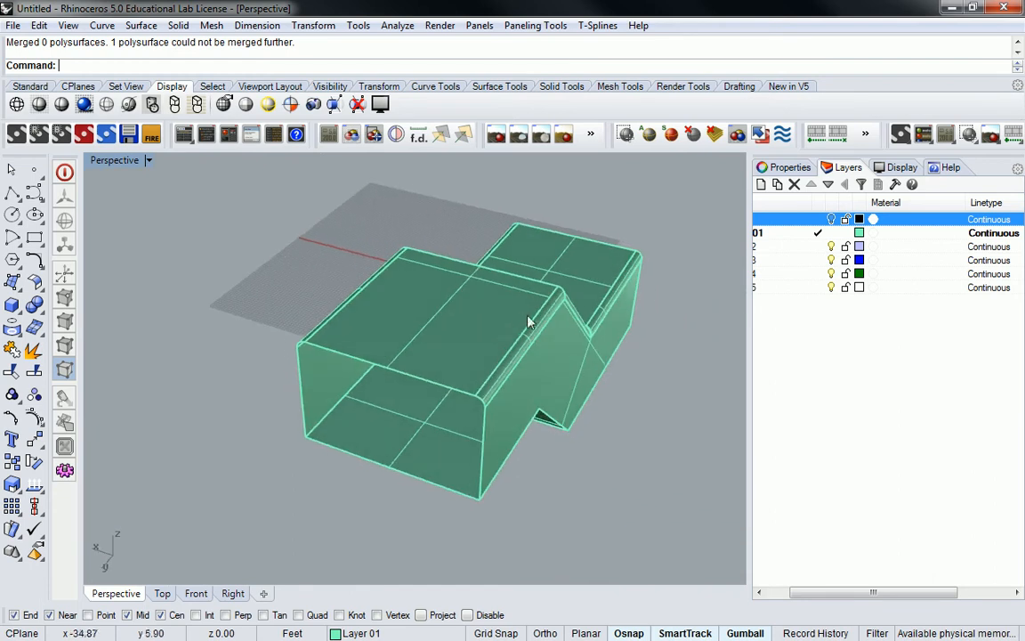
left_click(620, 300)
right_click_drag(620, 301, 436, 292)
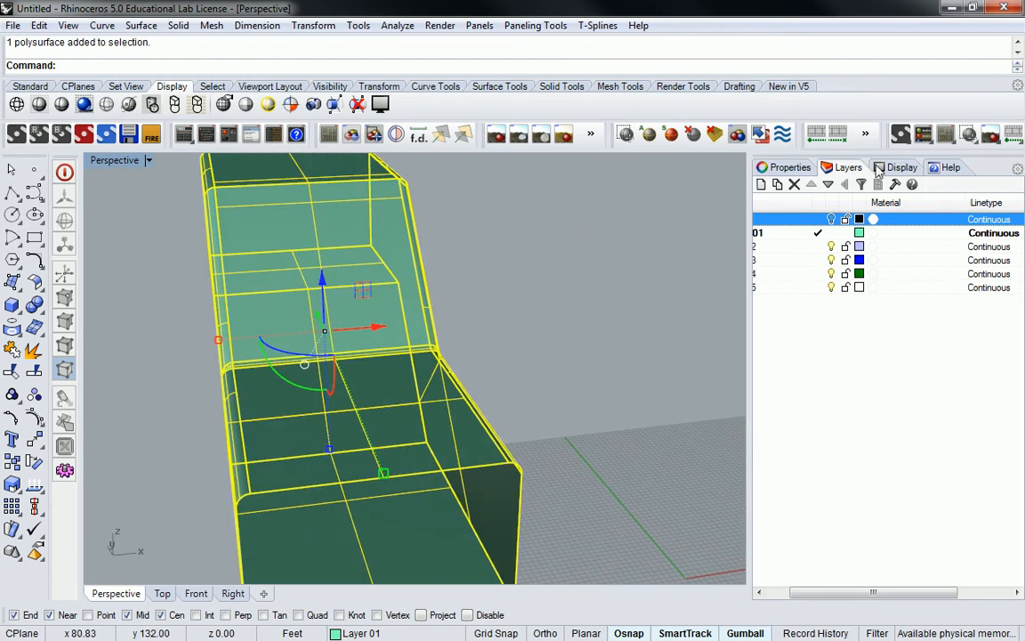
left_click(787, 169)
left_click(896, 486)
right_click_drag(641, 427, 588, 389)
left_click(459, 409)
scroll(605, 342, "up", 2)
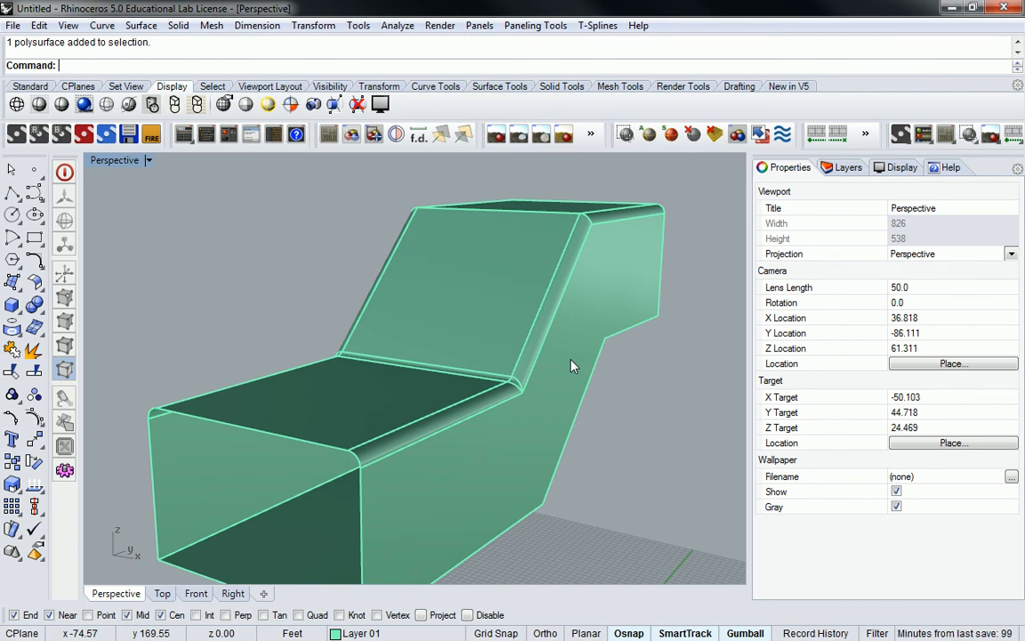
Step: Offset the polysurface inward by 0.5 as a solid with OffsetSrf, using sharp corners
right_click_drag(488, 344, 509, 307)
type("ffsetSrf")
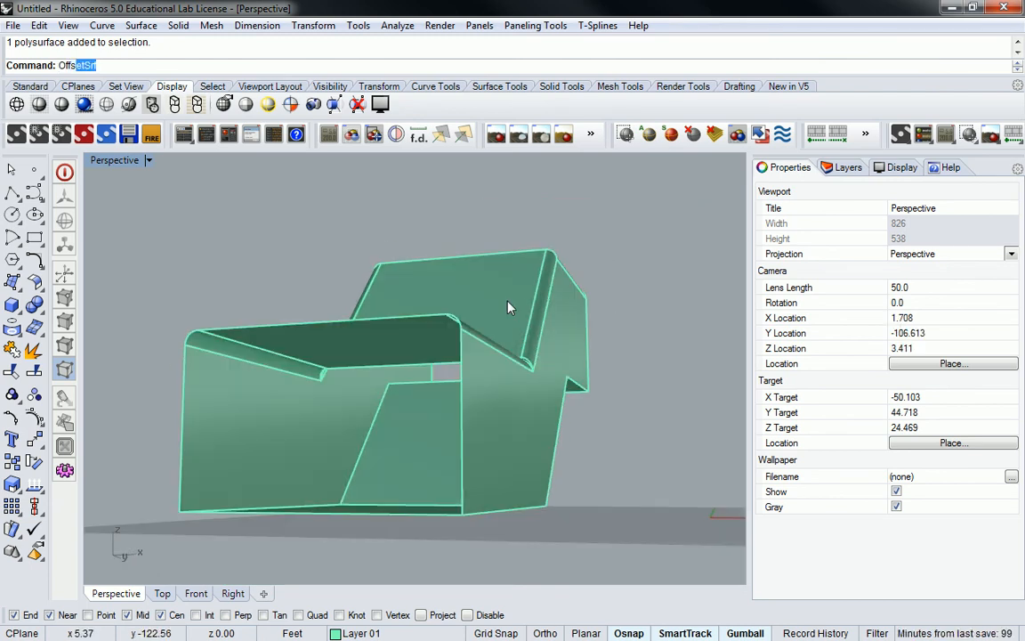
key("Return")
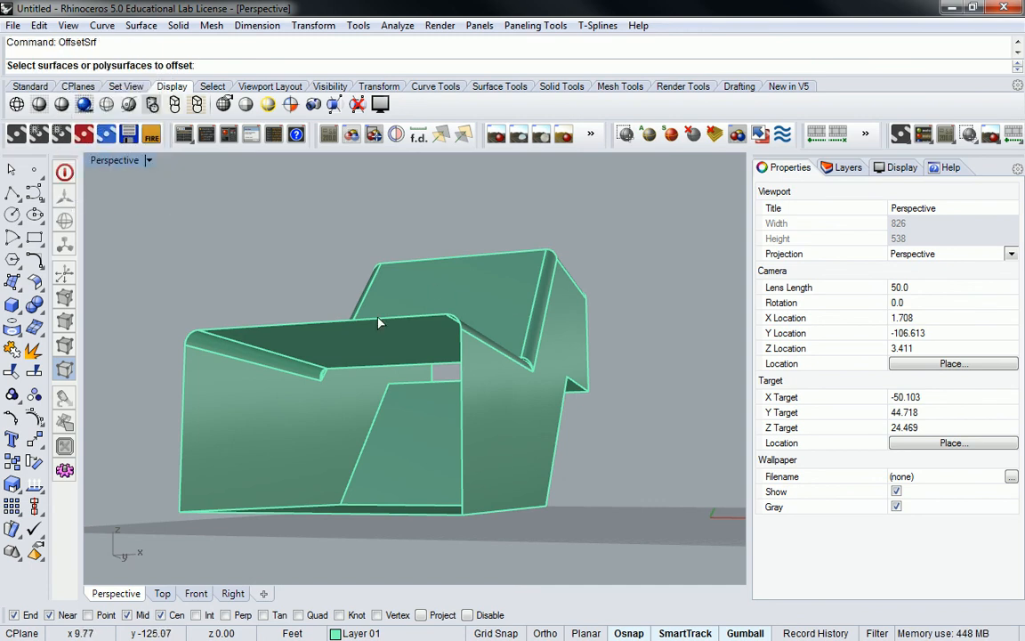
left_click(275, 394)
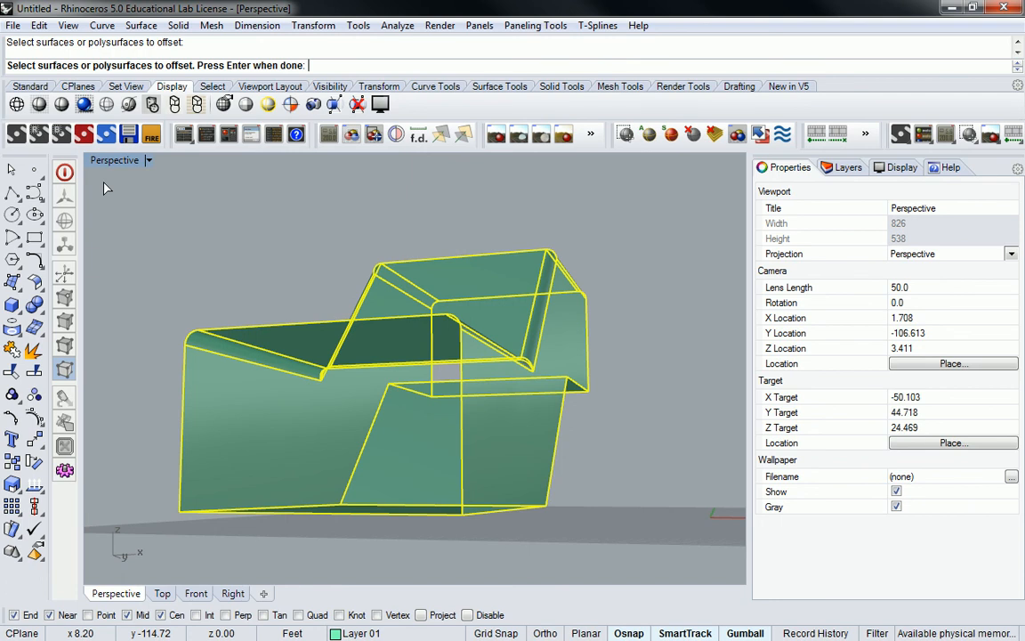
key("Return")
left_click(277, 67)
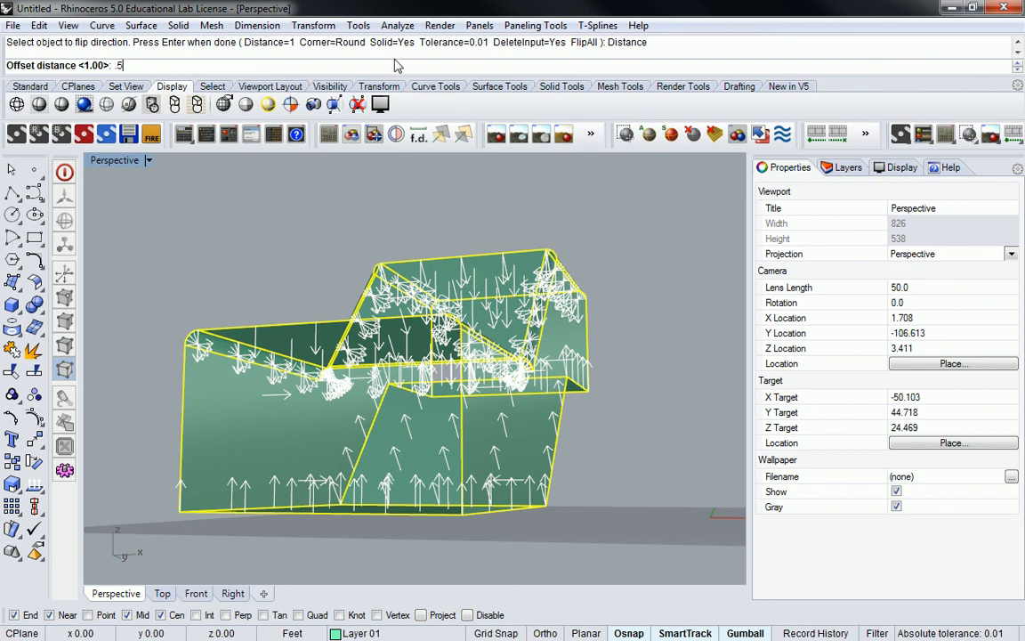
key("Return")
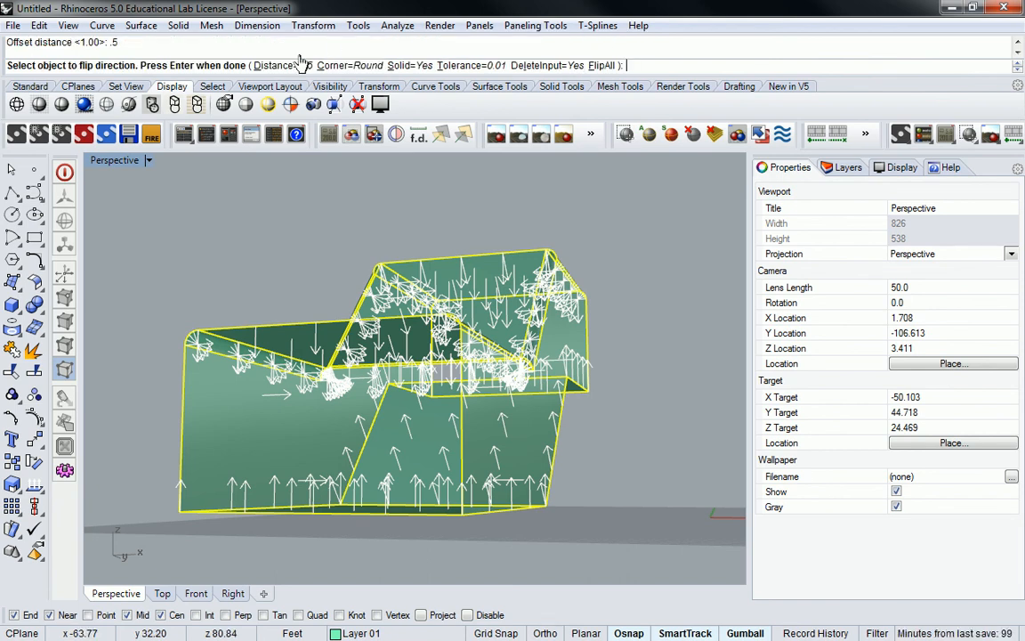
left_click(354, 66)
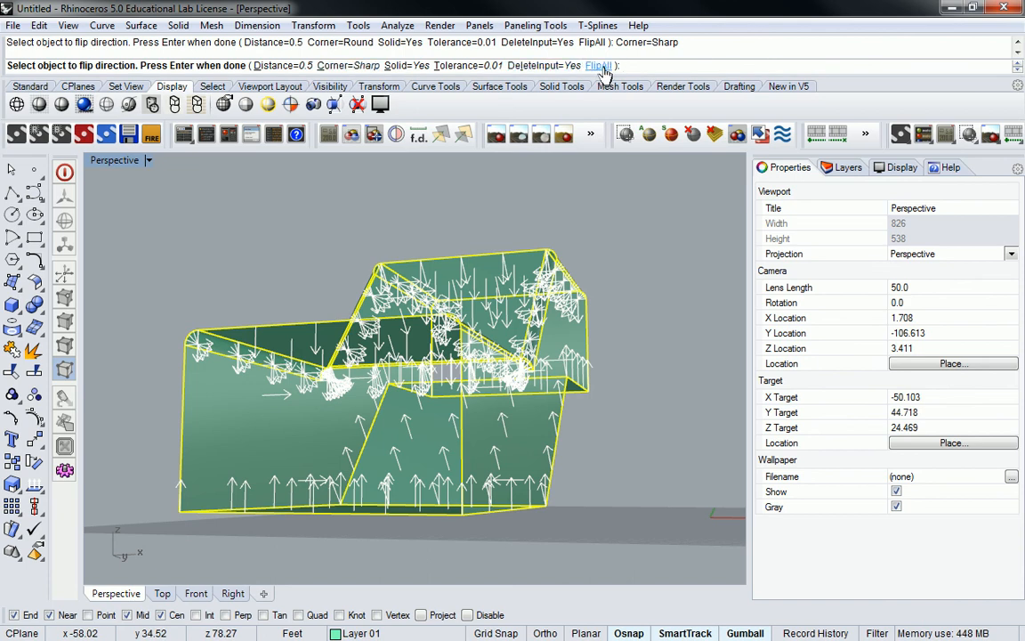
key("Return")
Step: Inspect the wall thickness at the rounded corner of the open end and undo the 0.5 offset
scroll(212, 349, "up", 10)
right_click_drag(212, 349, 406, 397)
scroll(406, 397, "down", 6)
right_click_drag(610, 424, 542, 372)
scroll(429, 302, "up", 5)
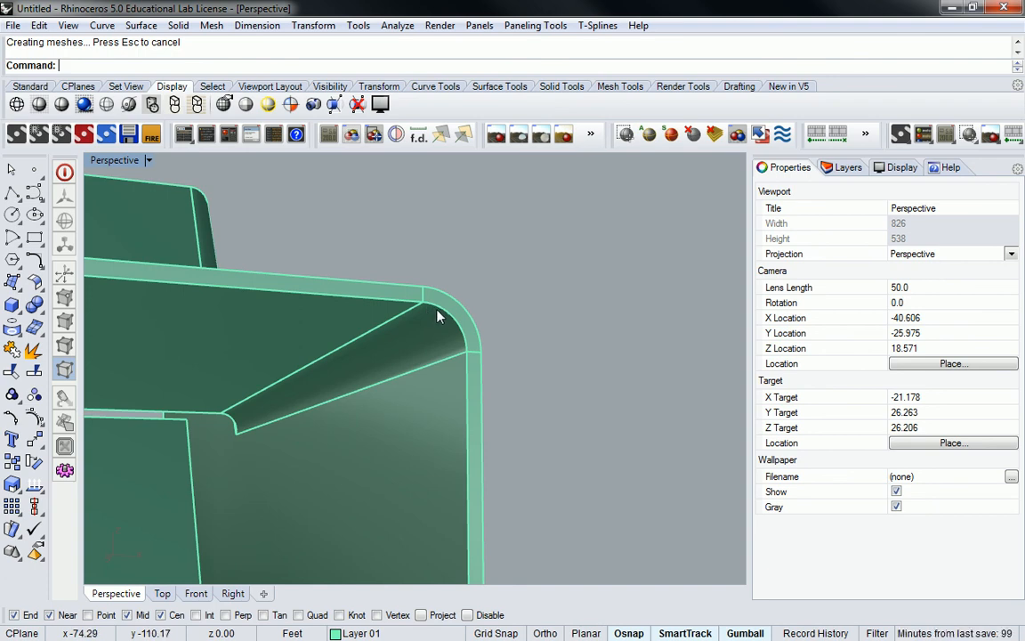
key("ctrl+z")
Step: Offset the polysurface inward by 1 as a solid with sharp corners and clear the selection
type("OffsetSrf")
key("Return")
left_click(272, 65)
type("1")
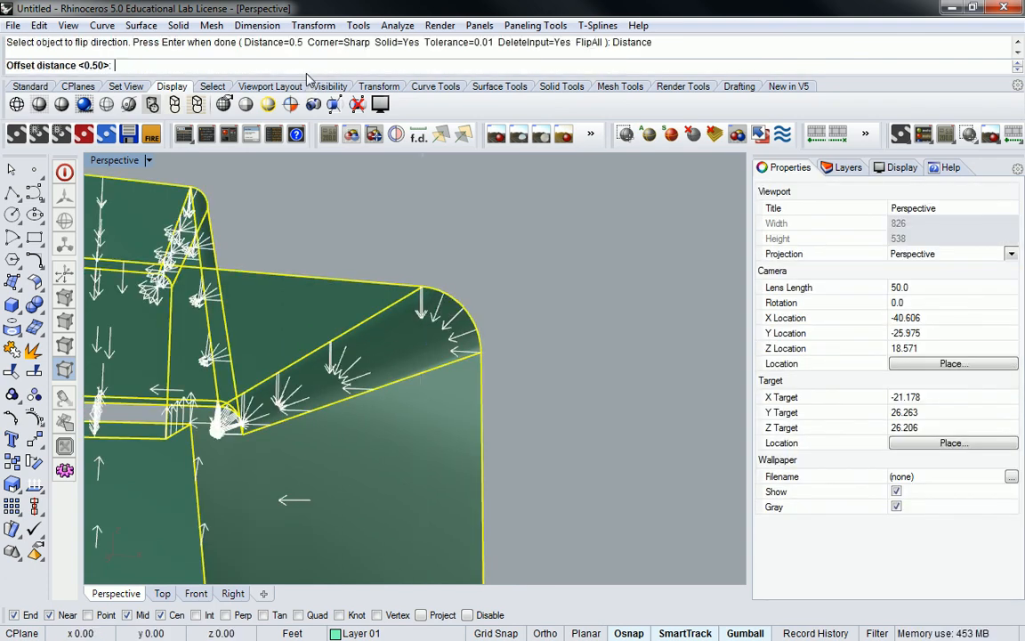
key("Return")
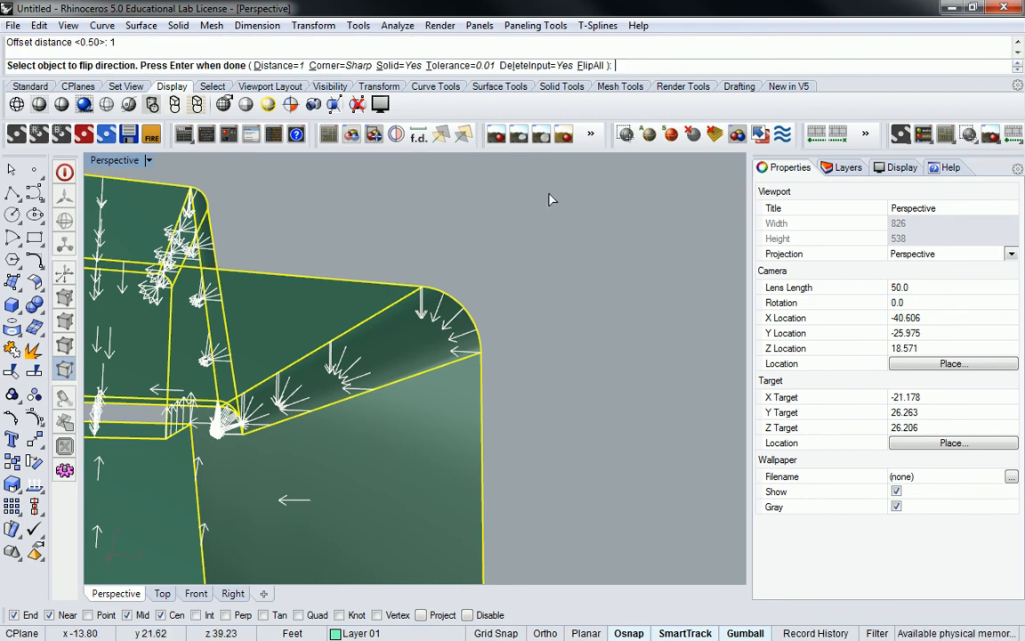
key("Return")
left_click(516, 296)
Step: Set the Perspective viewport to Rendered display and inspect the filleted corner at the lower bend
right_click_drag(311, 363, 379, 319, "shift")
right_click_drag(298, 369, 405, 331)
scroll(267, 394, "up", 8)
scroll(457, 285, "down", 2)
right_click_drag(405, 331, 412, 279)
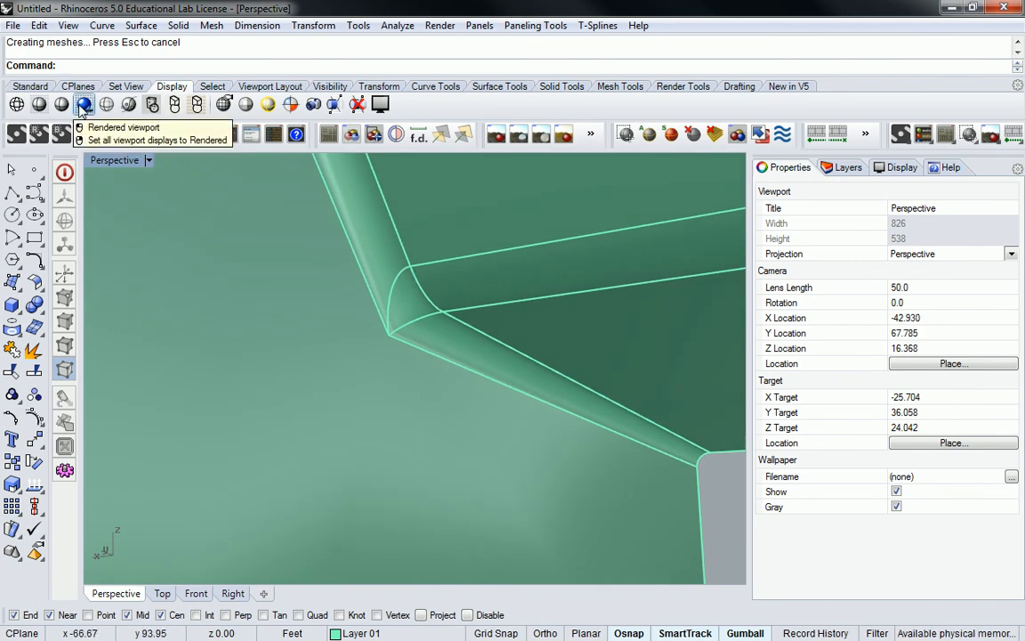
left_click(84, 105)
mouse_move(503, 386)
right_mouse_down()
mouse_move(487, 356)
mouse_move(393, 350)
mouse_move(359, 321)
mouse_move(435, 293)
mouse_move(492, 394)
mouse_move(488, 384)
right_mouse_up()
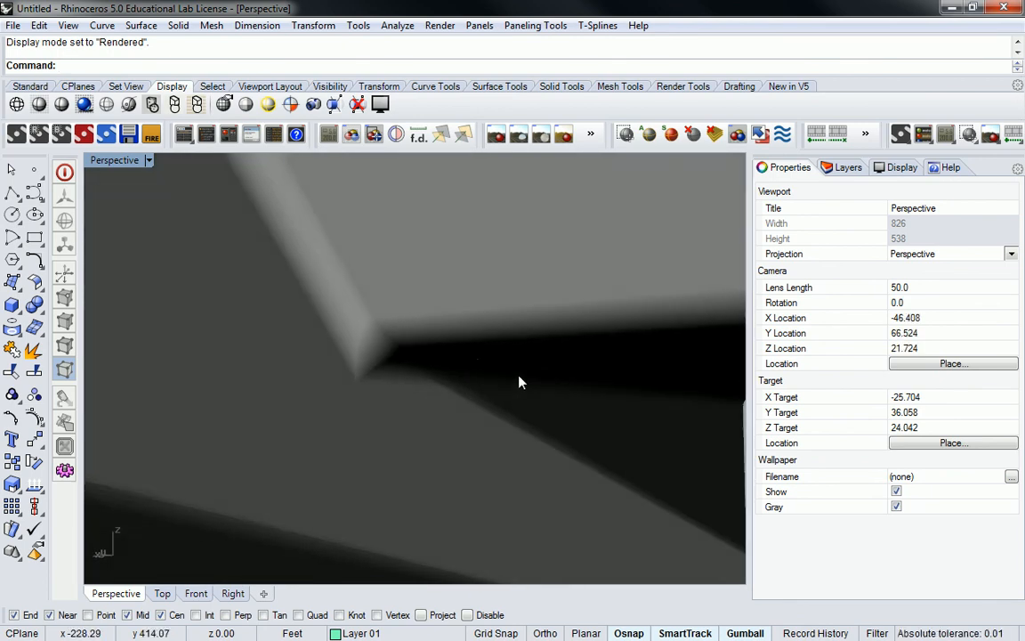
right_click_drag(521, 383, 417, 386)
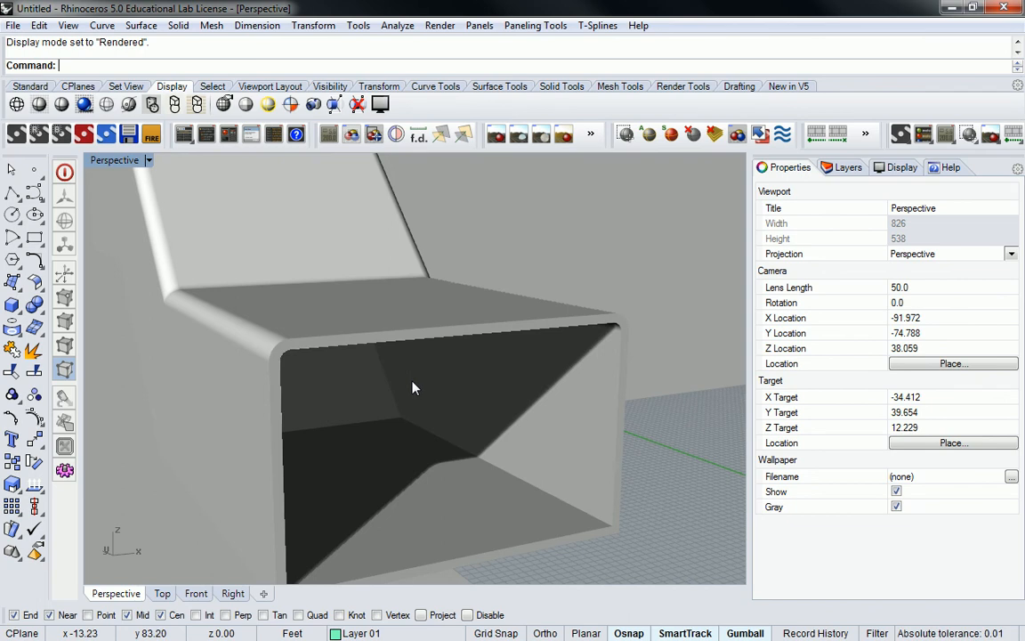
Step: Examine the rounded corners at the upper and lower bends and the open end of the rendered body
right_click_drag(226, 175, 448, 409, "shift")
scroll(308, 331, "up", 8)
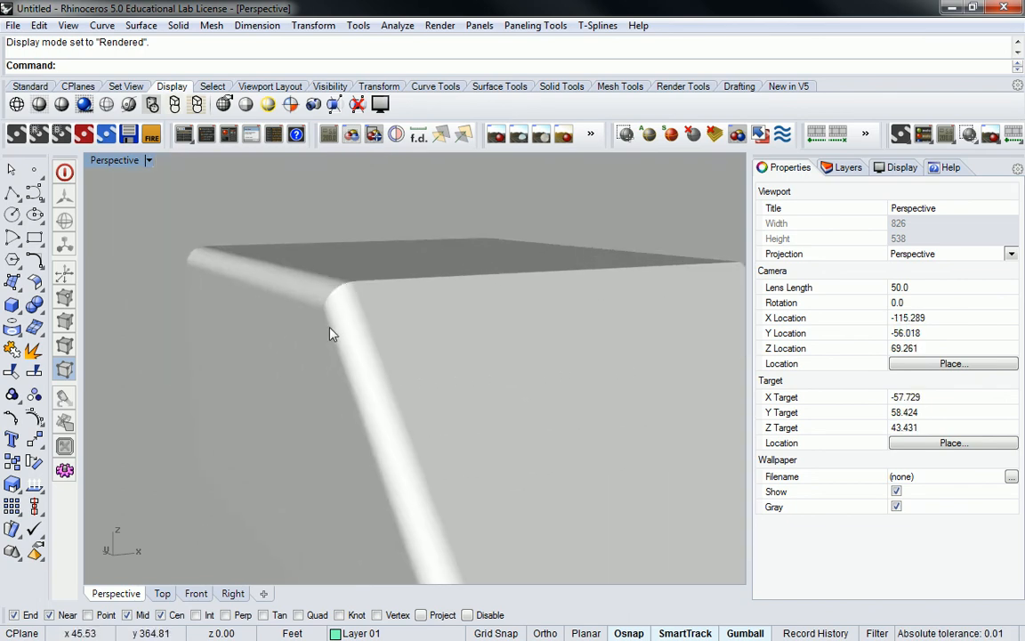
scroll(335, 287, "down", 8)
right_click_drag(492, 356, 318, 233, "shift")
right_click_drag(402, 316, 356, 285)
mouse_move(382, 327)
right_mouse_down()
mouse_move(348, 301)
mouse_move(368, 319)
right_mouse_up()
right_click_drag(368, 318, 388, 348)
right_click_drag(440, 388, 422, 303, "shift")
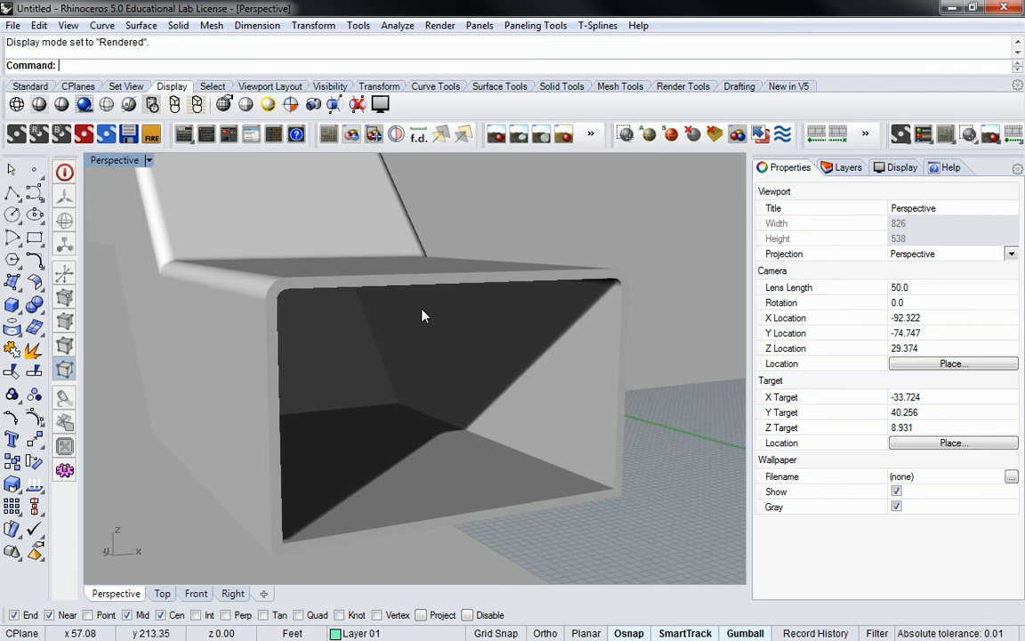
right_click_drag(191, 223, 322, 299)
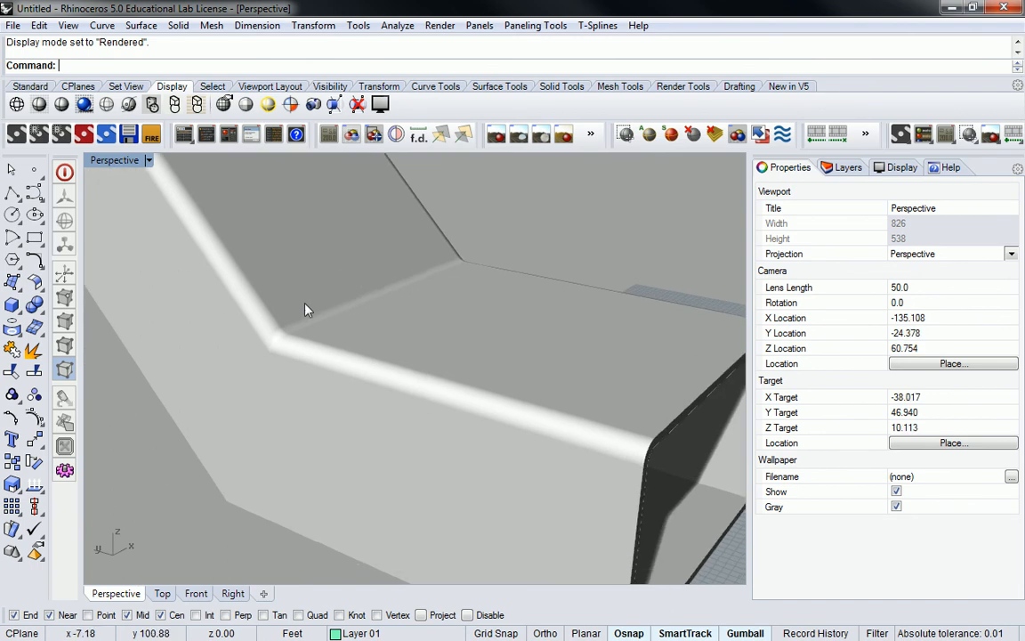
scroll(322, 299, "up", 6)
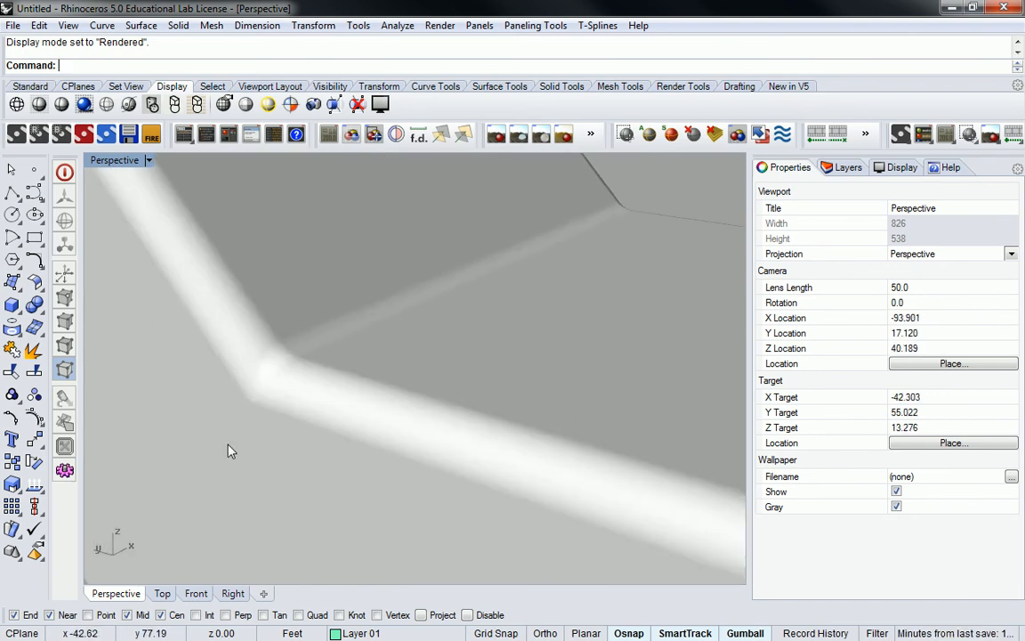